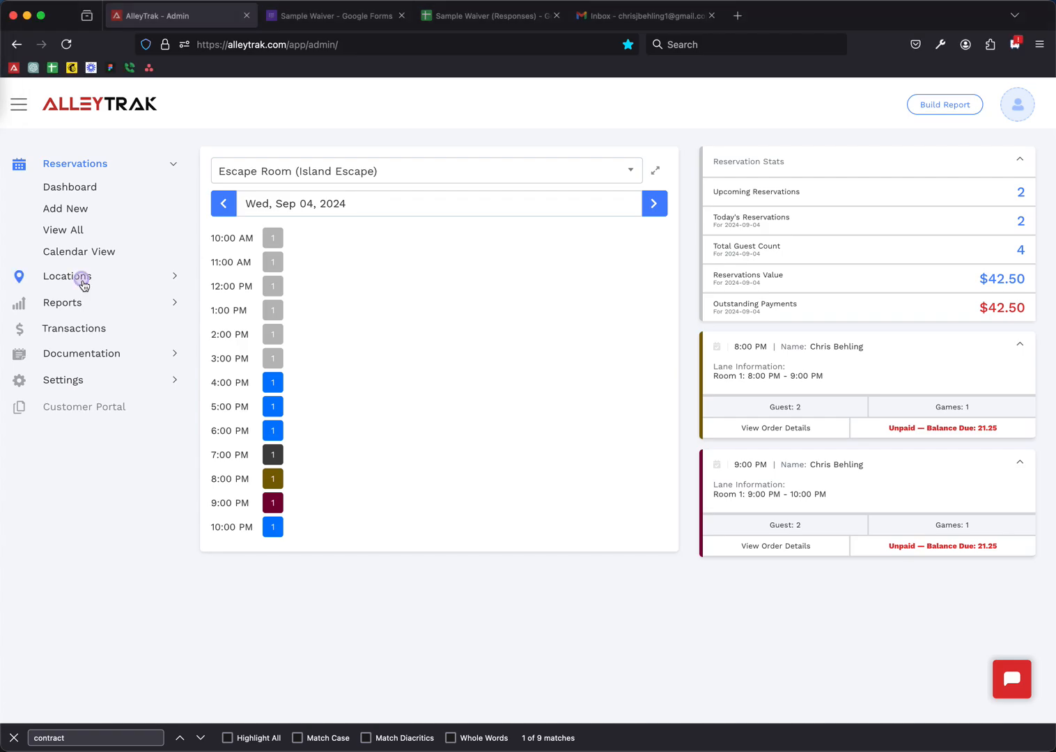
- Open the Escape Room (Island Escape) location for editing from the Locations list
{"action": "left_click", "coordinate": [95, 214]}
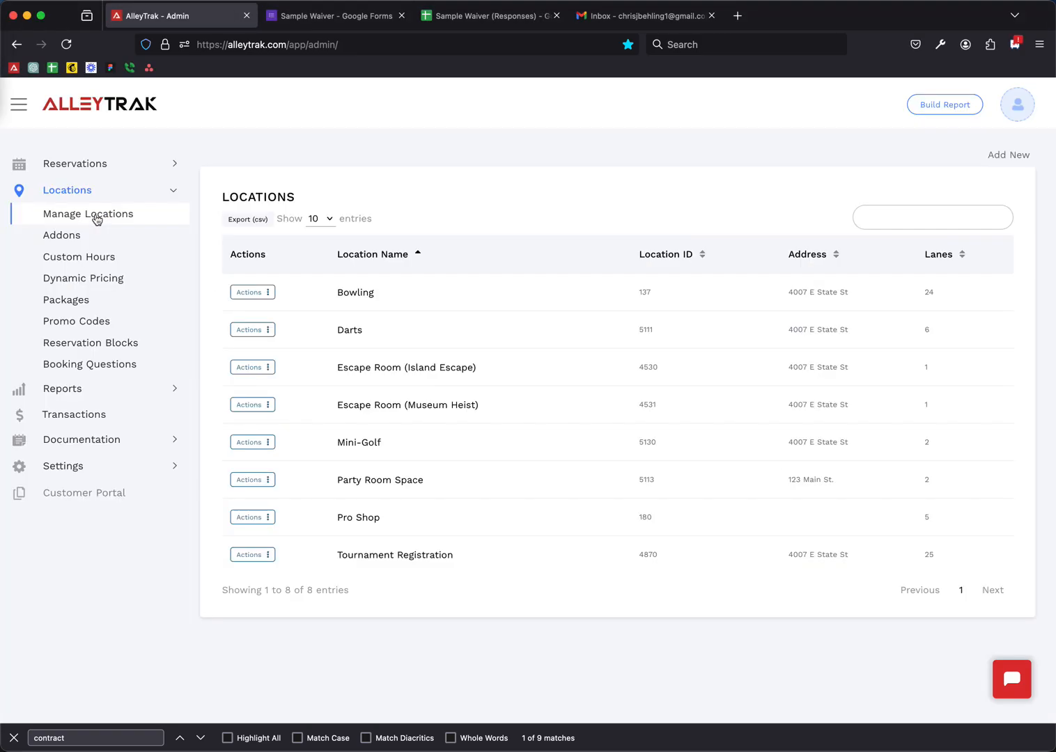
{"action": "left_click", "coordinate": [248, 367]}
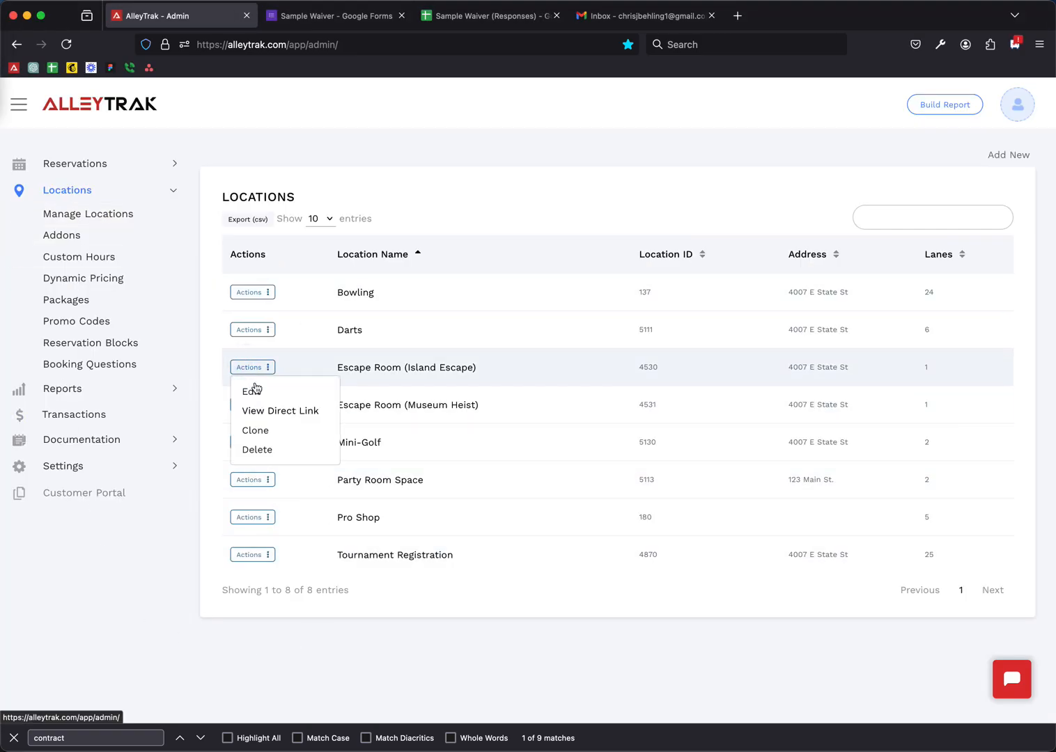
{"action": "left_click", "coordinate": [255, 386]}
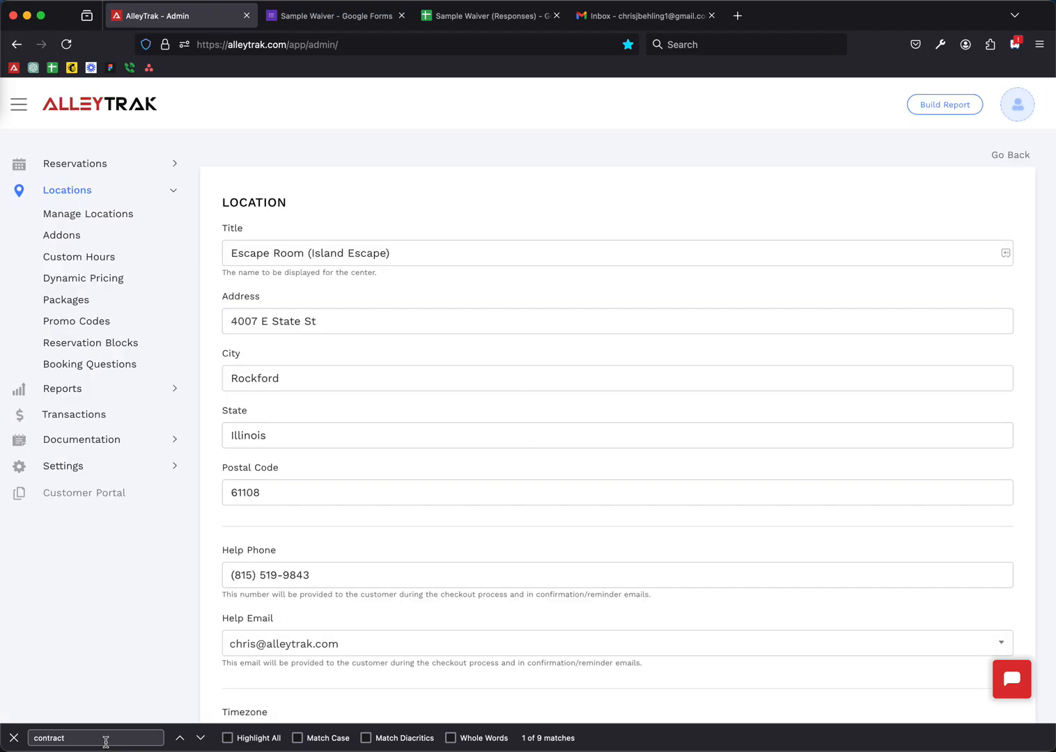
- Jump to the Contract Settings section of the location form
{"action": "left_click", "coordinate": [105, 739]}
{"action": "key", "text": "Return"}
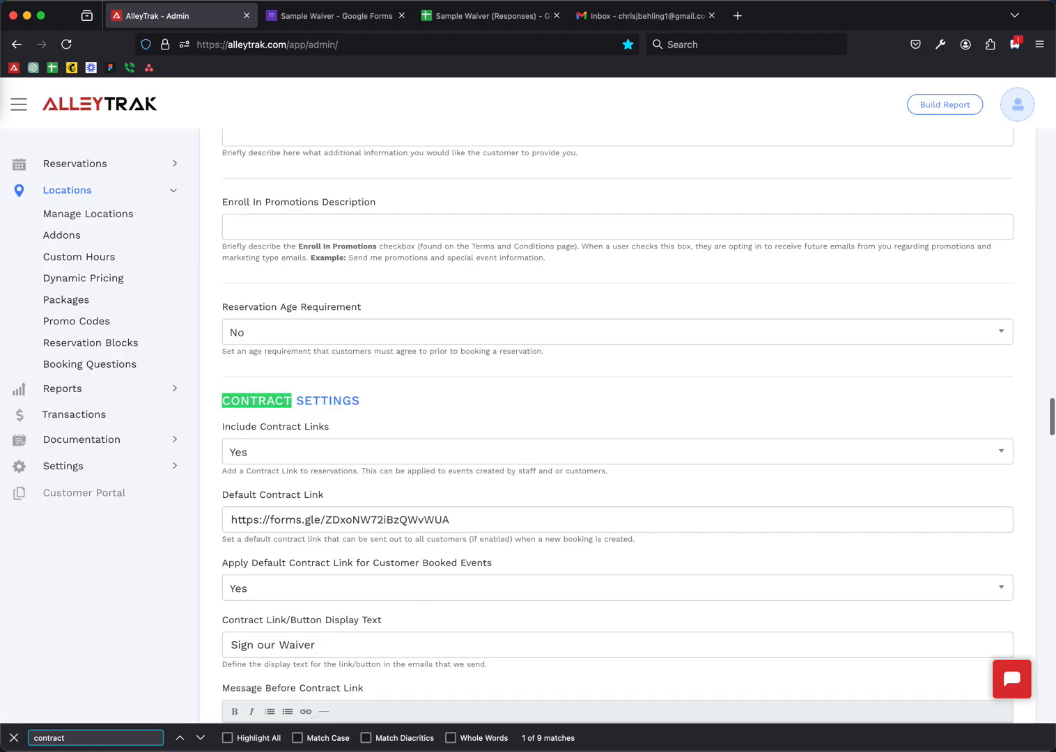
{"action": "left_click", "coordinate": [380, 399]}
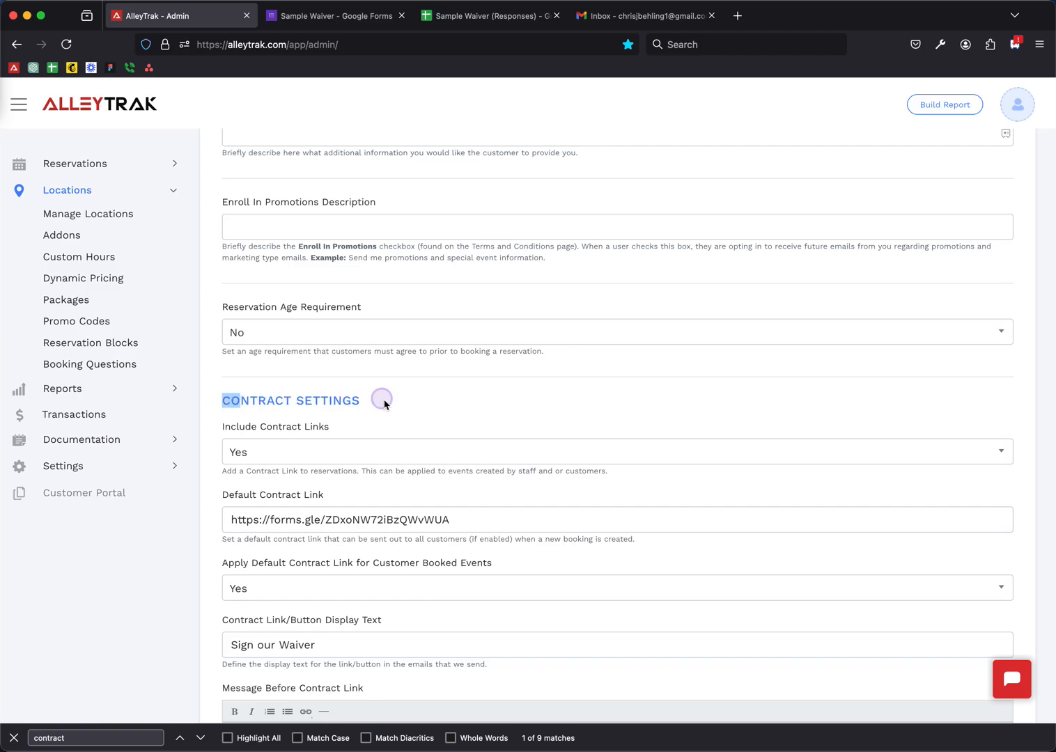
{"action": "scroll", "coordinate": [367, 406], "scroll_direction": "down", "scroll_amount": 2}
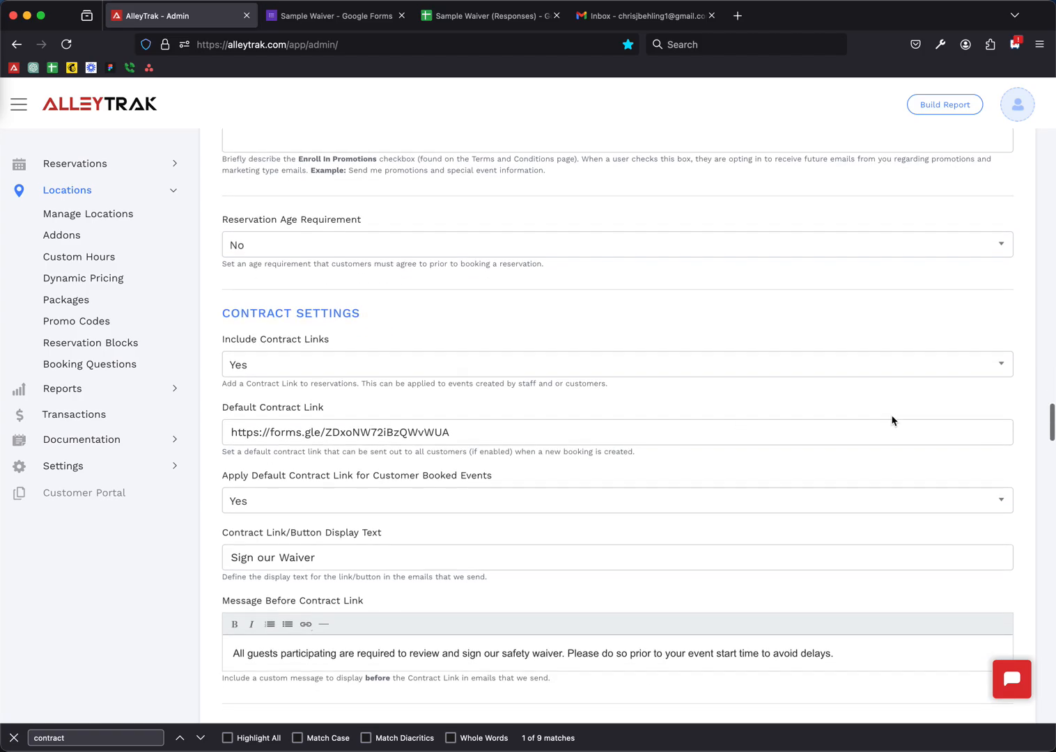
{"action": "scroll", "coordinate": [429, 322], "scroll_direction": "up", "scroll_amount": 1}
- Switch Include Contract Links to No and back to Yes, revealing the default waiver link
{"action": "left_click", "coordinate": [309, 415]}
{"action": "left_click", "coordinate": [251, 461]}
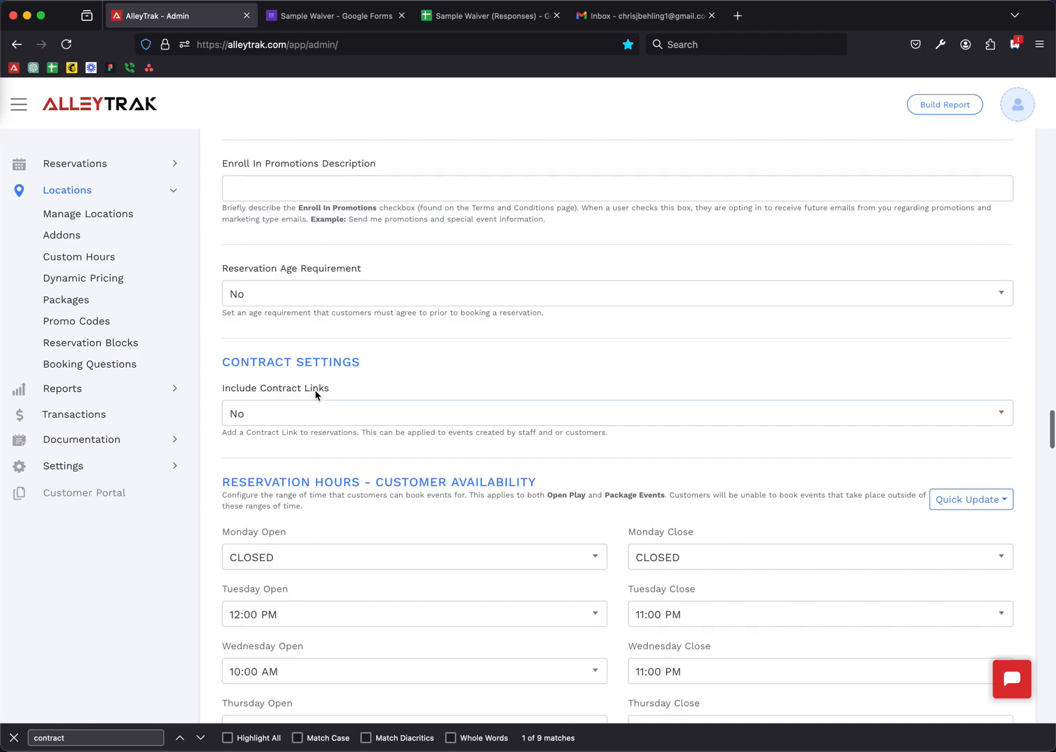
{"action": "left_click", "coordinate": [253, 420]}
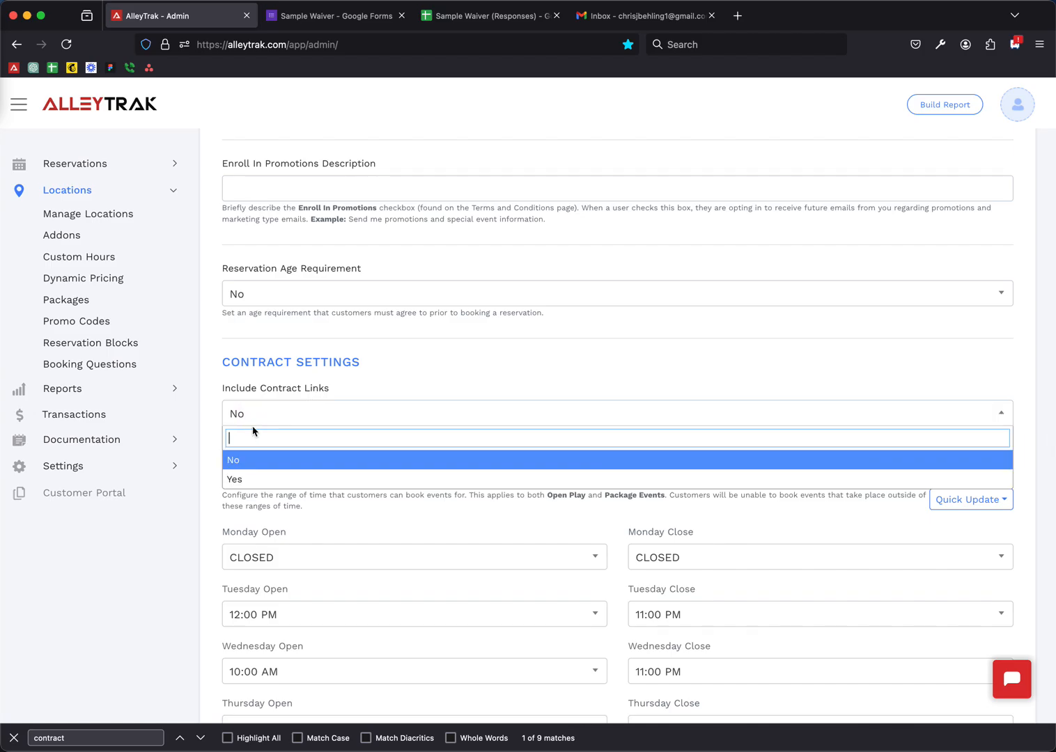
{"action": "left_click", "coordinate": [237, 480]}
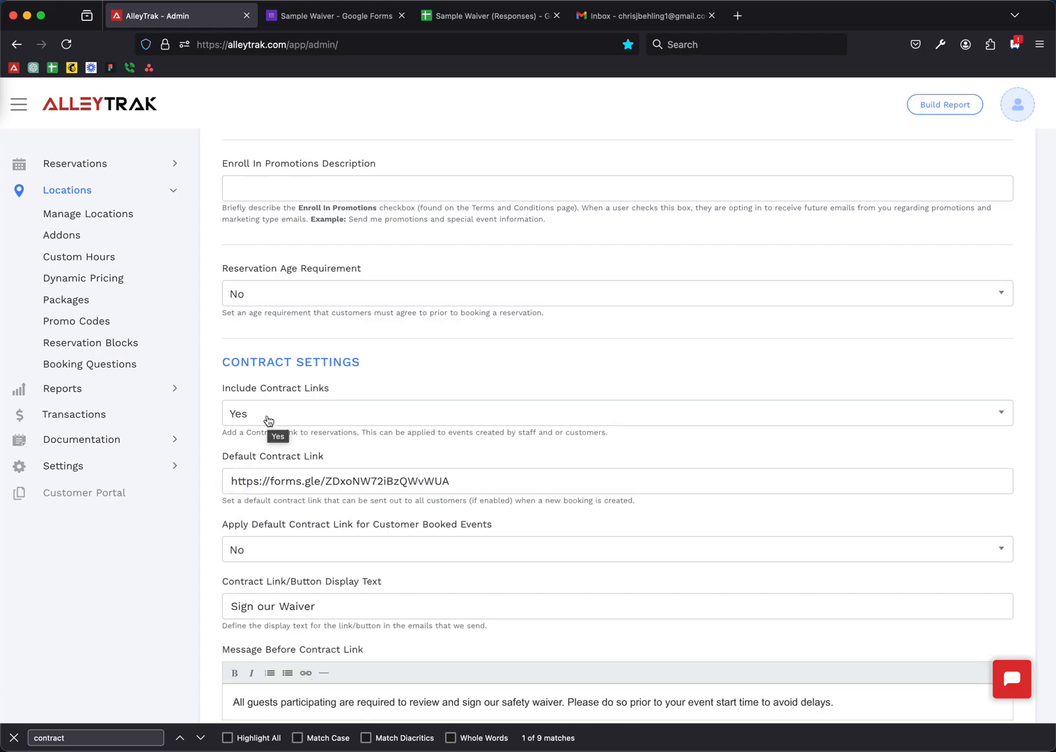
{"action": "scroll", "coordinate": [306, 432], "scroll_direction": "down", "scroll_amount": 3}
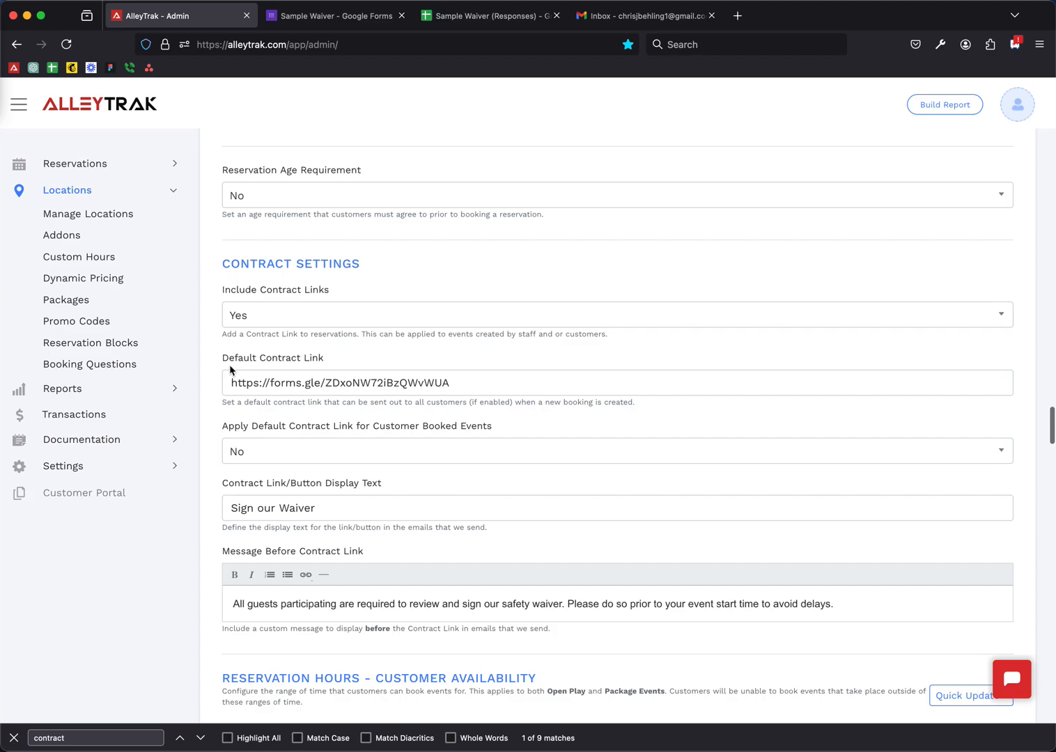
{"action": "left_click_drag", "start_coordinate": [230, 360], "coordinate": [325, 360]}
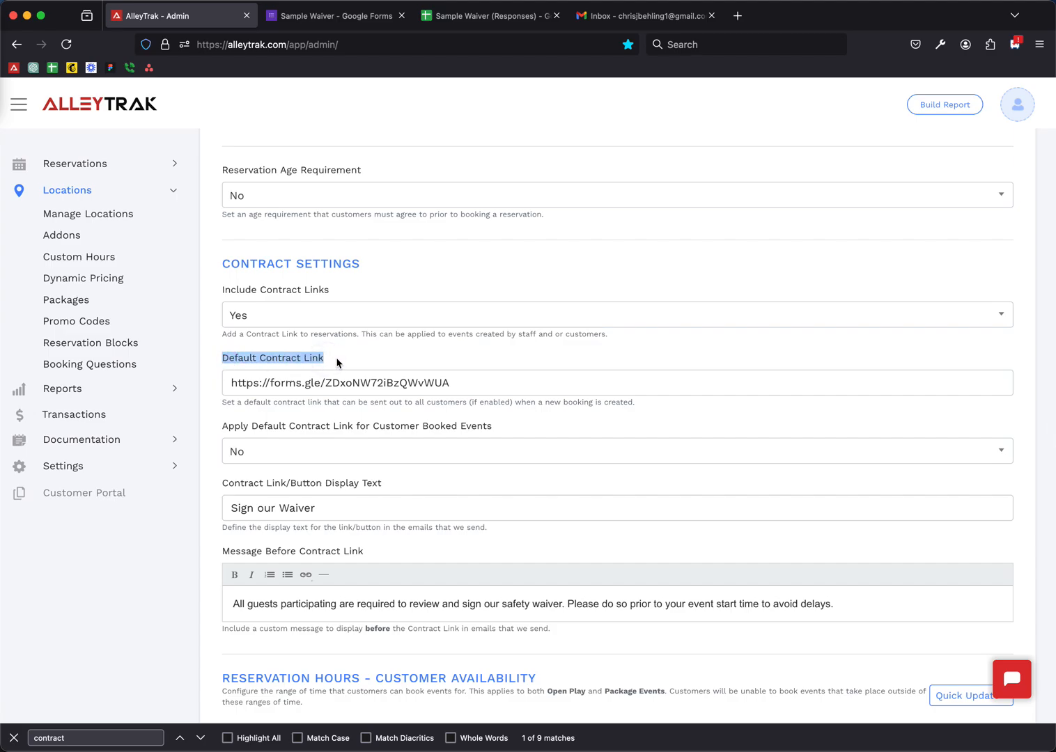
{"action": "left_click", "coordinate": [337, 360]}
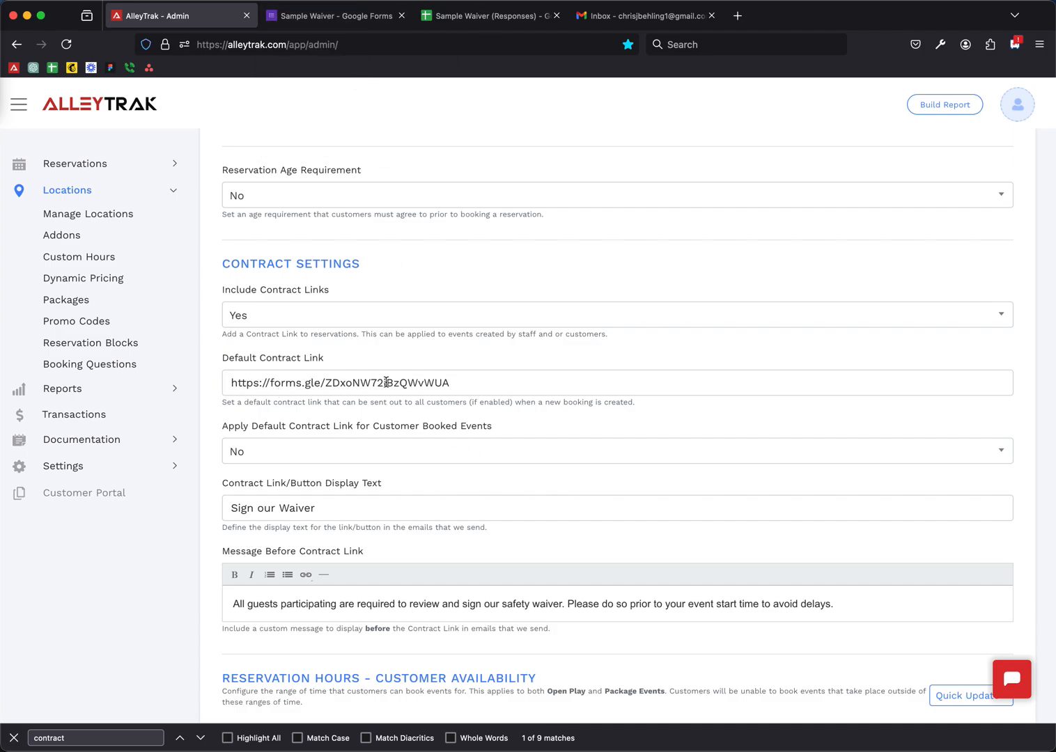
{"action": "scroll", "coordinate": [404, 387], "scroll_direction": "down", "scroll_amount": 2}
{"action": "left_click_drag", "start_coordinate": [228, 349], "coordinate": [452, 349]}
- Set Apply Default Contract Link for Customer Booked Events to Yes
{"action": "scroll", "coordinate": [472, 409], "scroll_direction": "down", "scroll_amount": 1}
{"action": "left_click", "coordinate": [261, 376]}
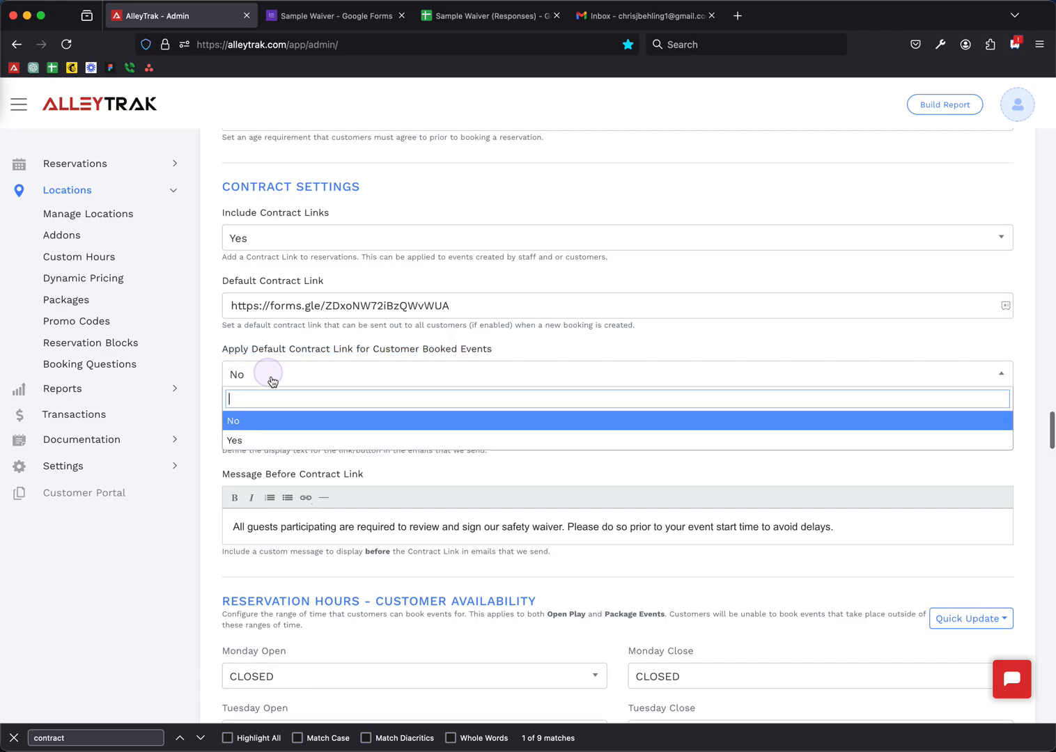
{"action": "left_click", "coordinate": [233, 439]}
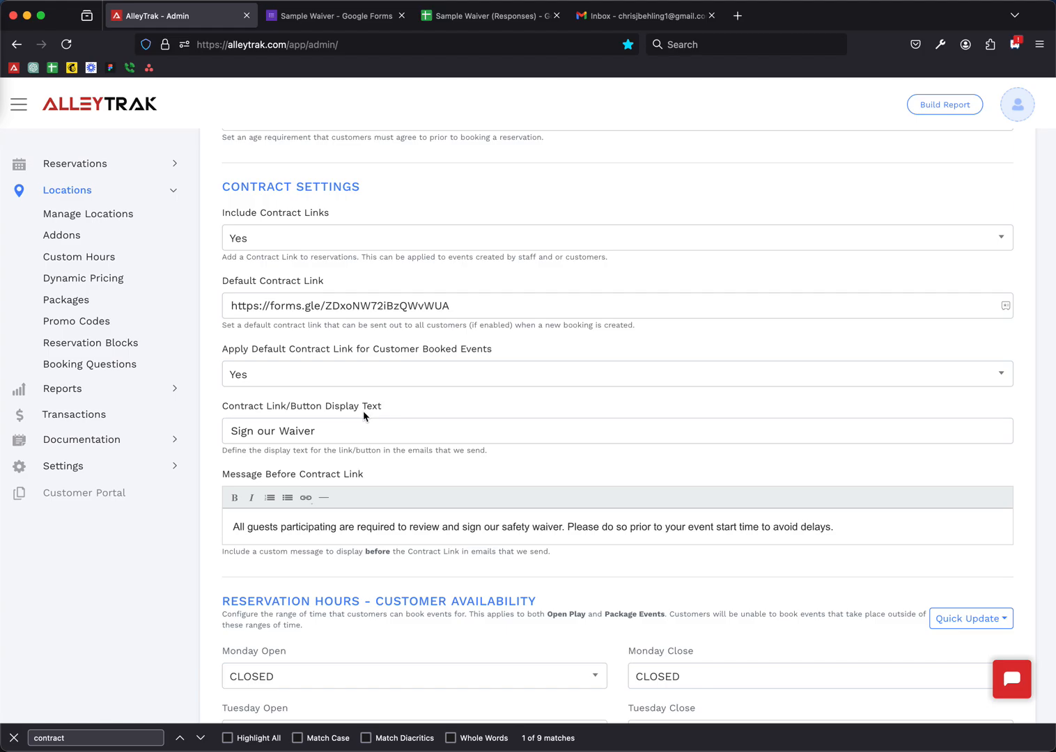
- Review the 'Sign our Waiver' display text and the message shown before the link
{"action": "triple_click", "coordinate": [335, 436]}
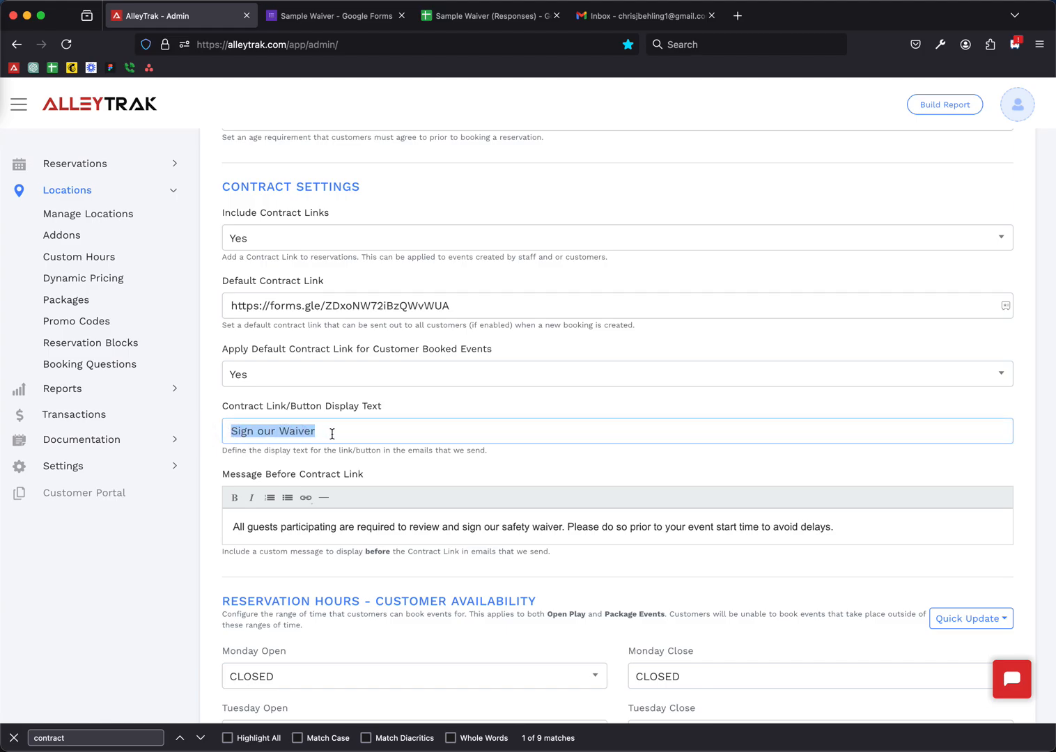
{"action": "left_click", "coordinate": [333, 435]}
{"action": "left_click_drag", "start_coordinate": [241, 526], "coordinate": [801, 528]}
{"action": "left_click", "coordinate": [849, 527]}
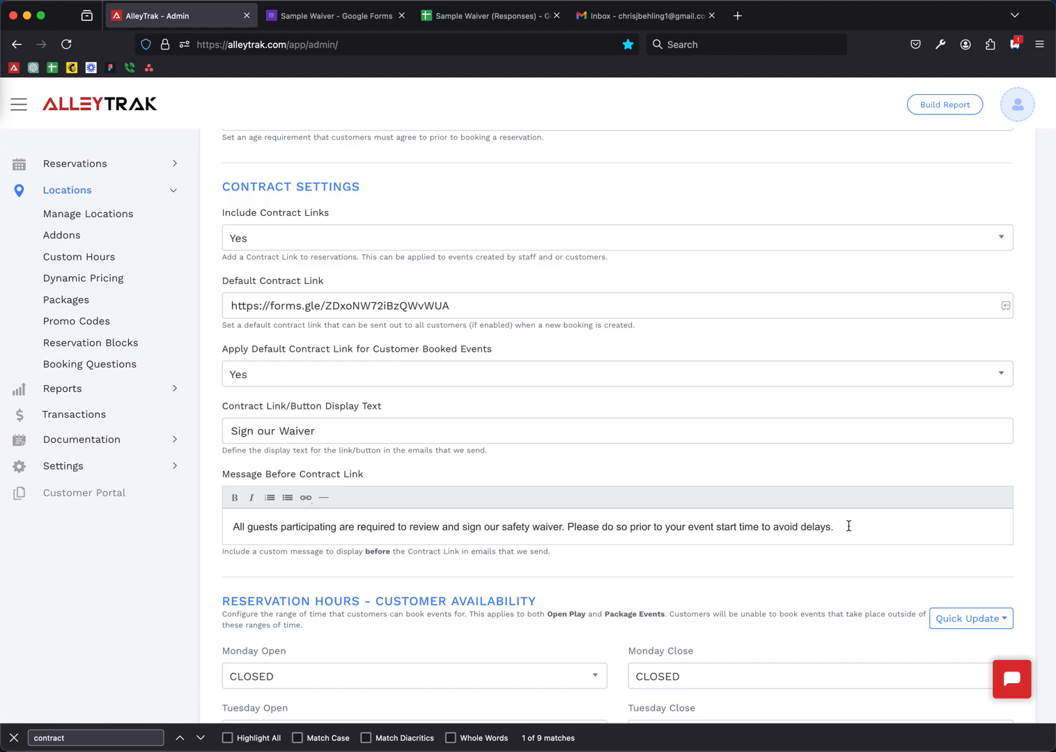
- Submit the updated Escape Room location settings
{"action": "scroll", "coordinate": [655, 432], "scroll_direction": "down", "scroll_amount": 20}
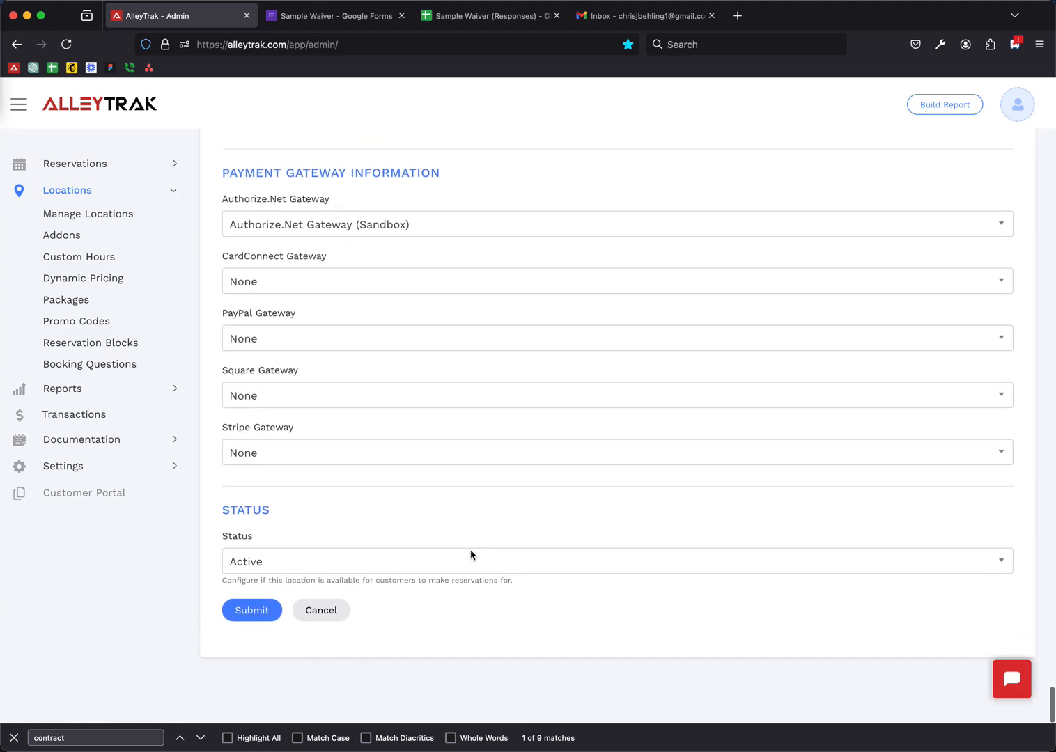
{"action": "left_click", "coordinate": [251, 634]}
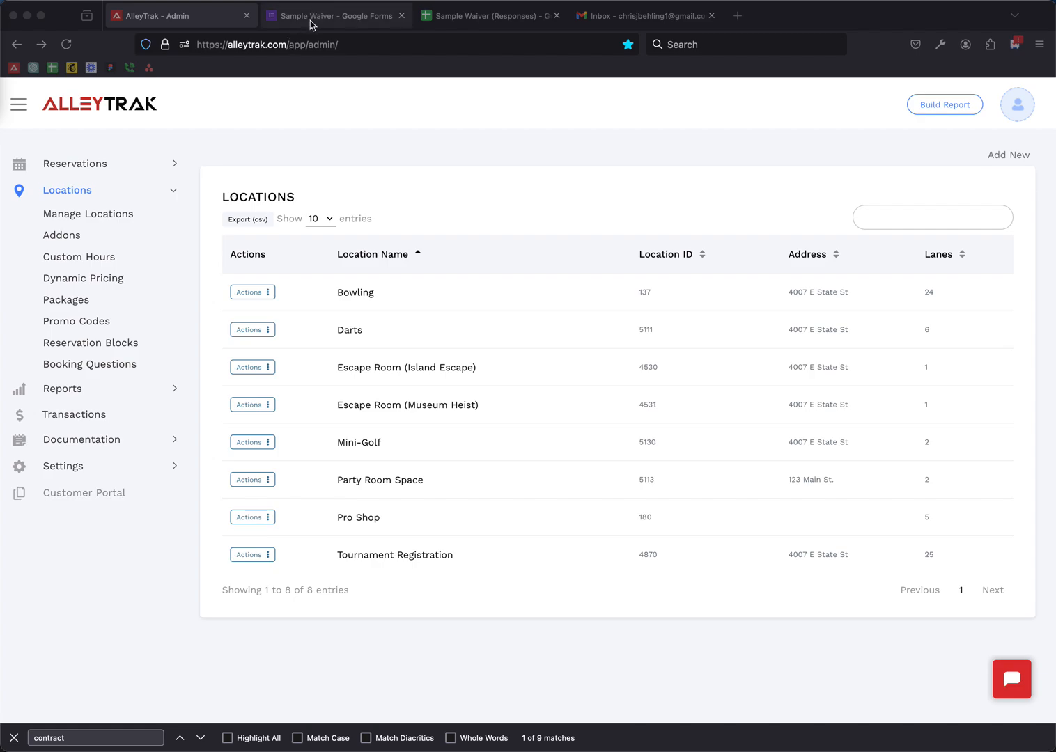
{"action": "left_click", "coordinate": [306, 17]}
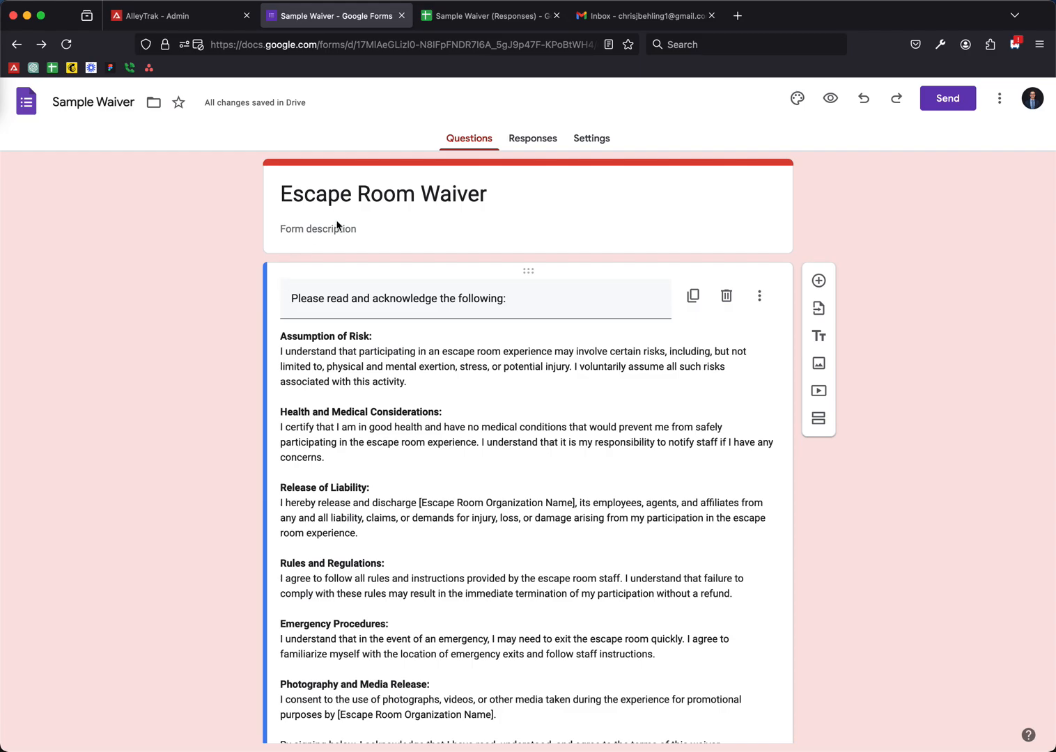
- Scroll through the Escape Room Waiver questions, then bring up the form's Send dialog
{"action": "scroll", "coordinate": [379, 452], "scroll_direction": "down", "scroll_amount": 3}
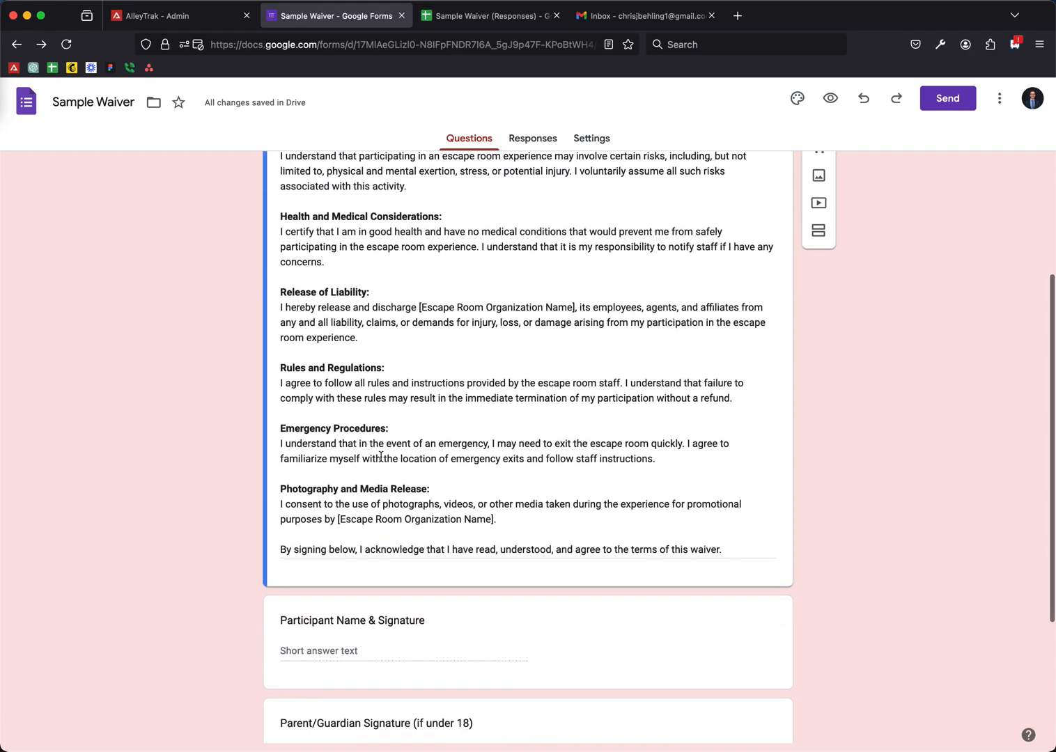
{"action": "scroll", "coordinate": [380, 456], "scroll_direction": "down", "scroll_amount": 2}
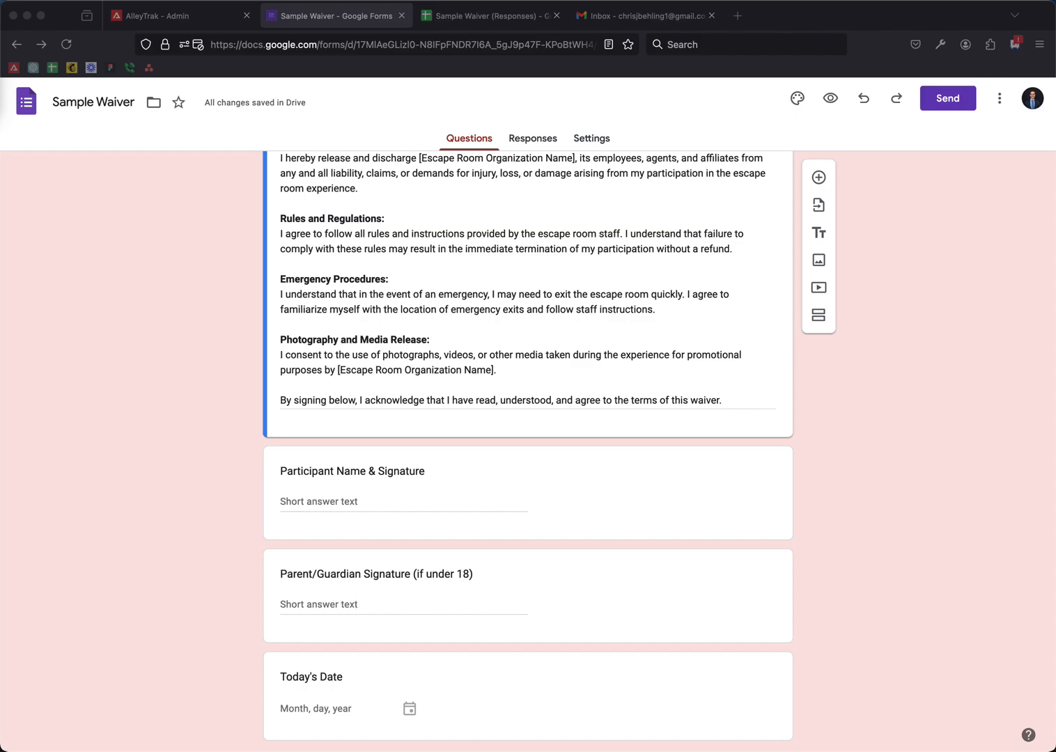
{"action": "scroll", "coordinate": [410, 625], "scroll_direction": "down", "scroll_amount": 1}
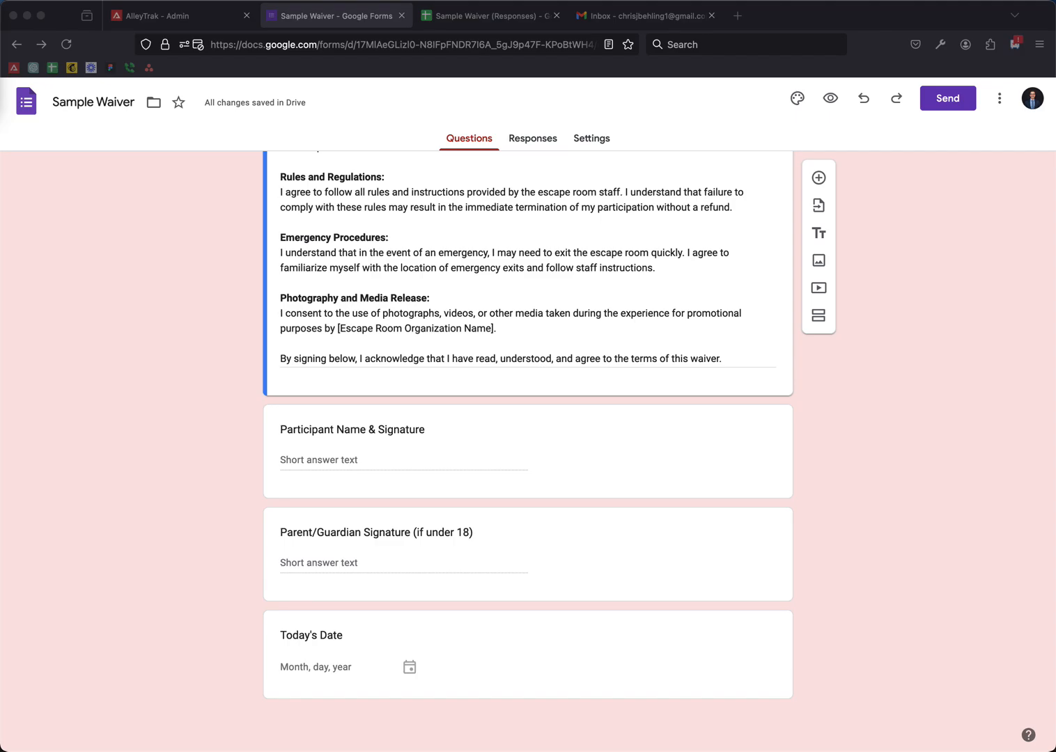
{"action": "scroll", "coordinate": [527, 446], "scroll_direction": "up", "scroll_amount": 10}
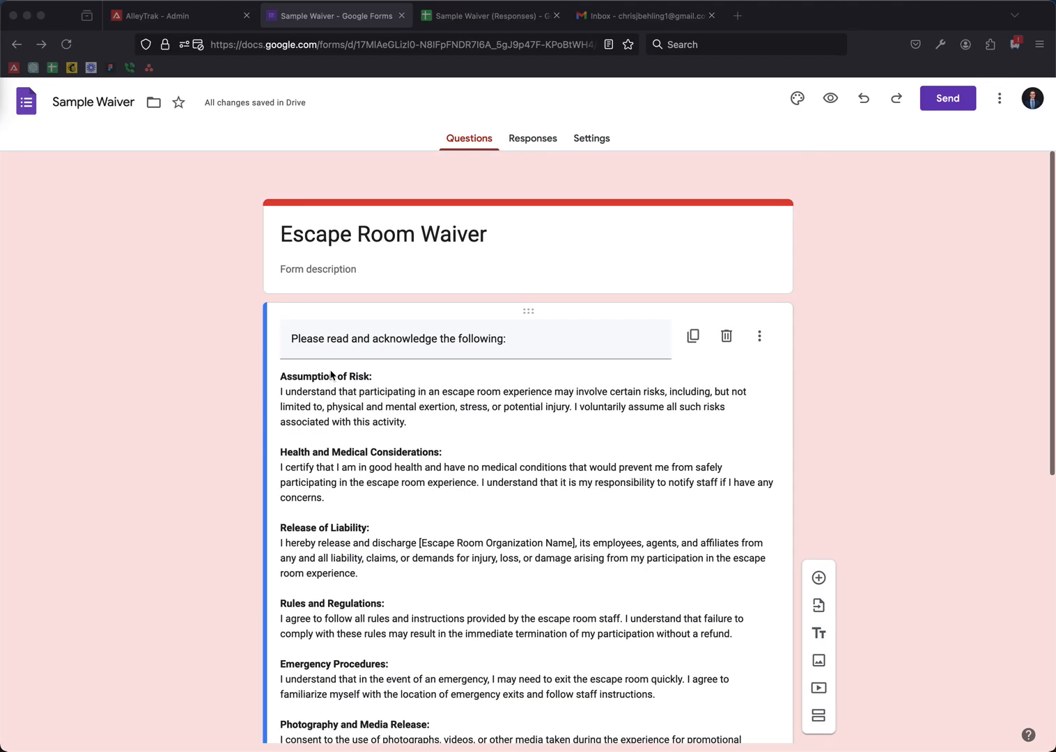
{"action": "left_click", "coordinate": [942, 108]}
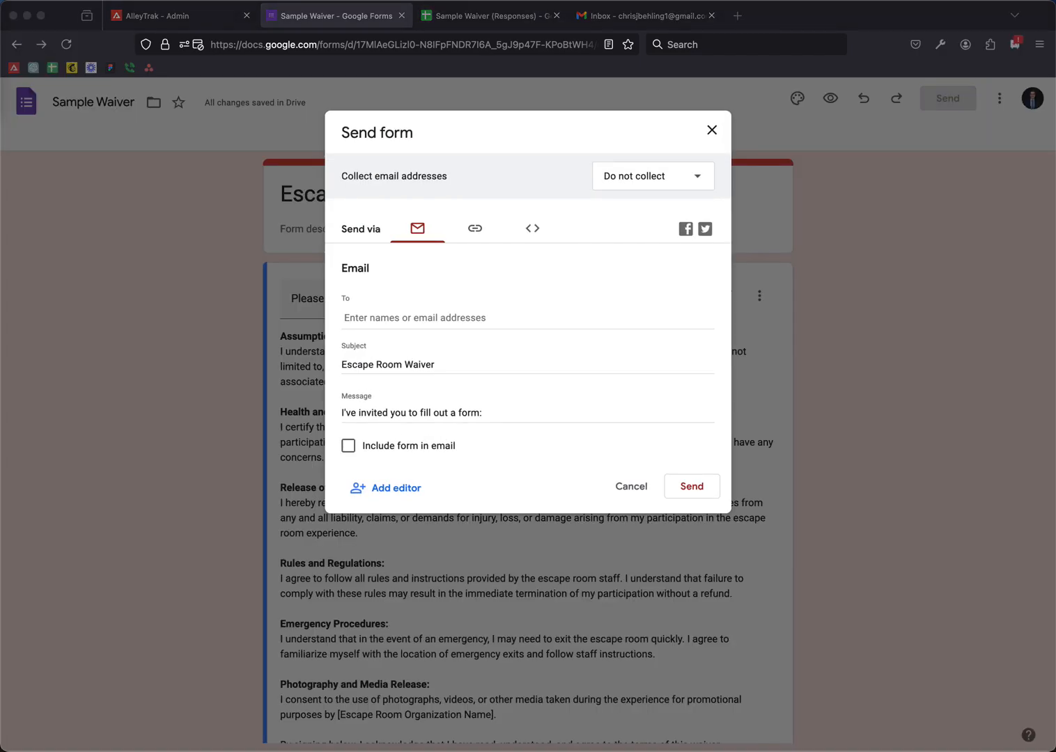
- Copy the full-length Sample Waiver form link and return to the AlleyTrak admin tab
{"action": "left_click", "coordinate": [472, 230]}
{"action": "left_click", "coordinate": [348, 316]}
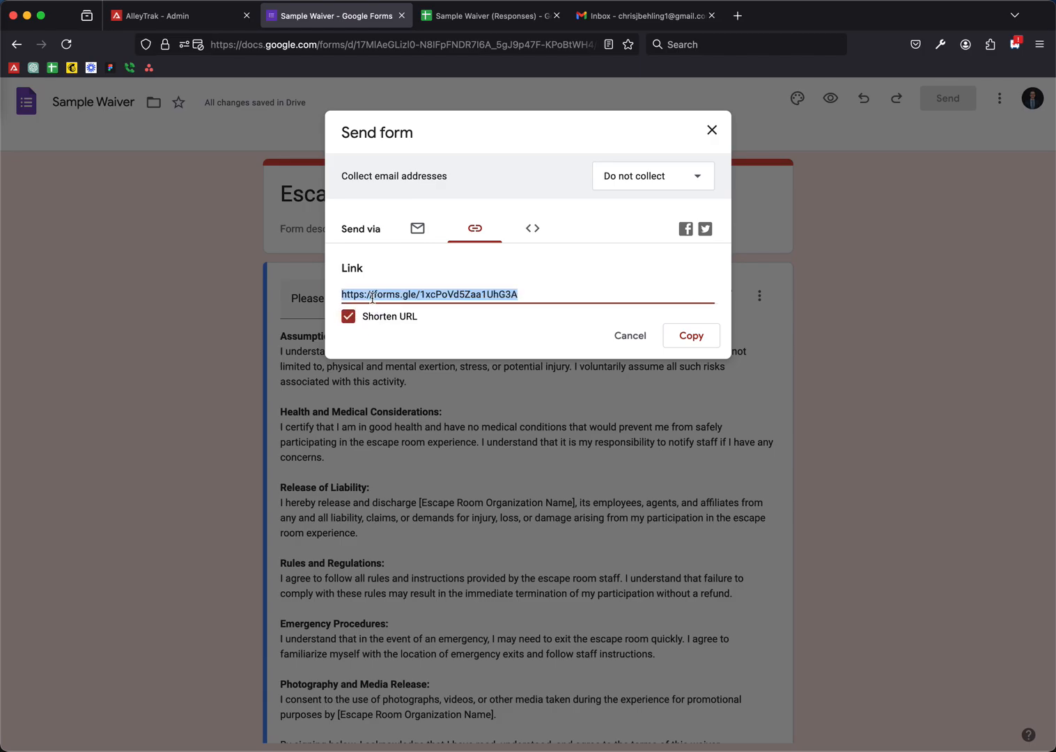
{"action": "left_click", "coordinate": [377, 315]}
{"action": "left_click", "coordinate": [378, 318]}
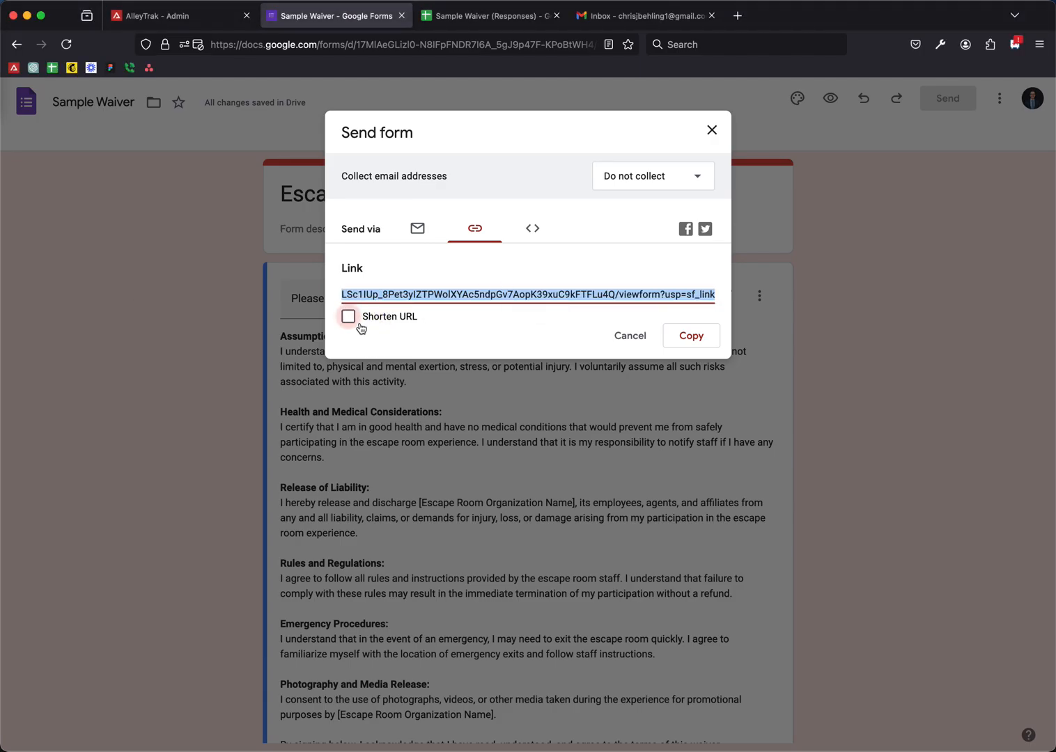
{"action": "left_click", "coordinate": [692, 345]}
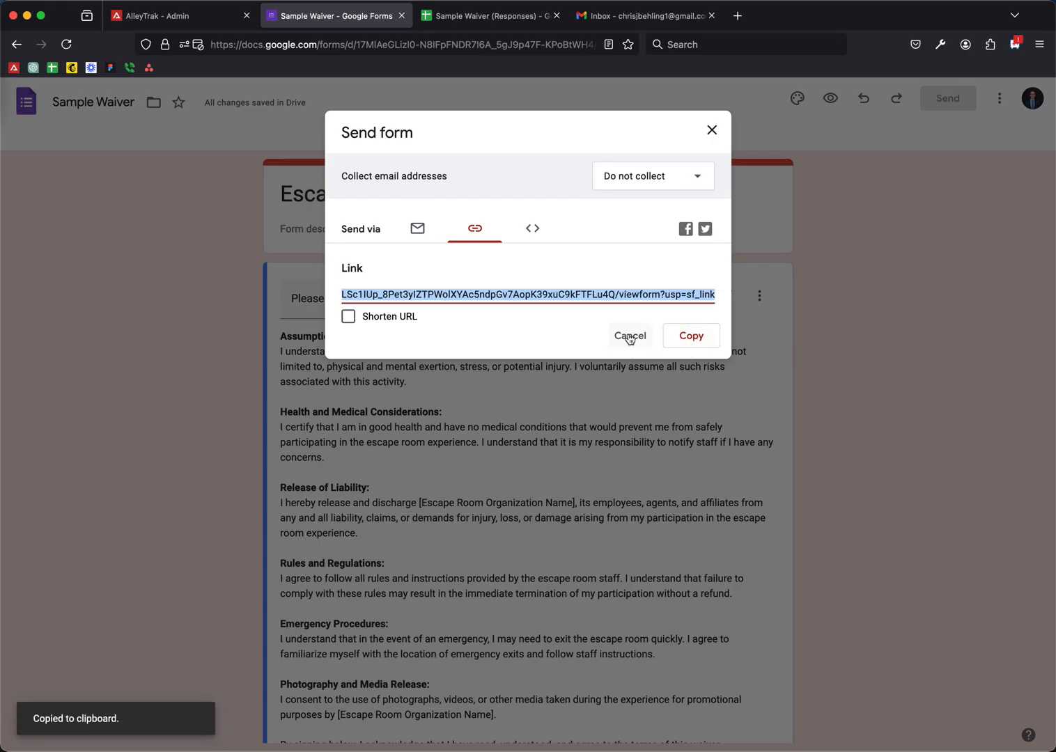
{"action": "left_click", "coordinate": [190, 16]}
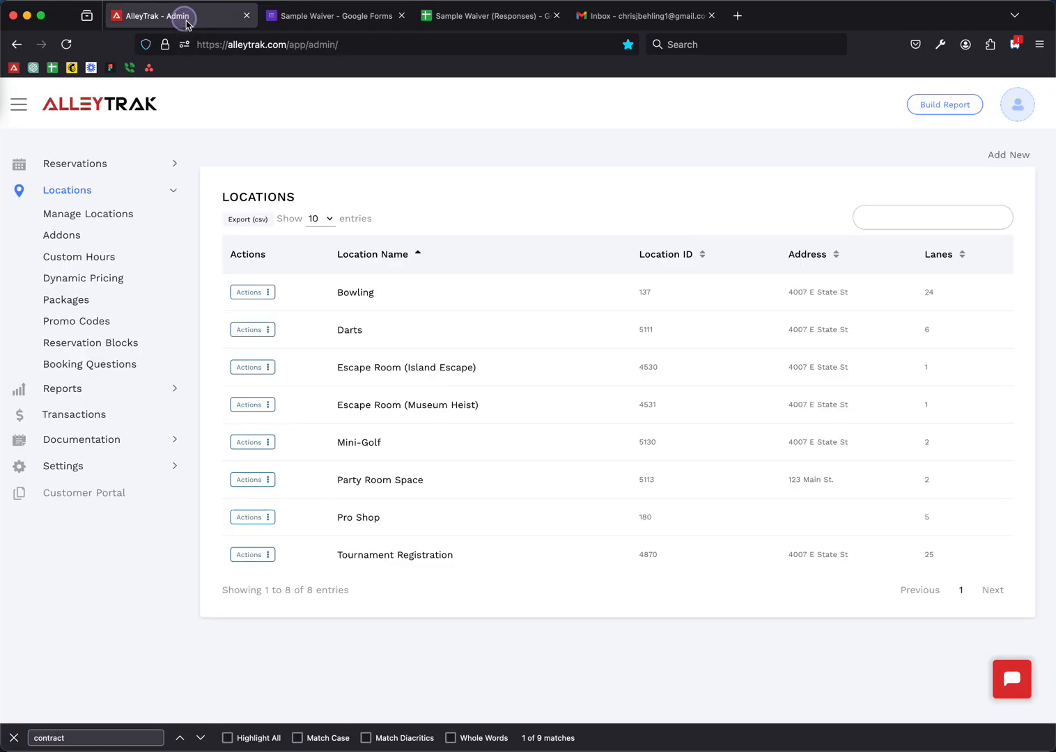
- In the customer portal, book Escape Room (Island Escape) for the 10:00–11:00 PM slot
{"action": "left_click", "coordinate": [108, 499]}
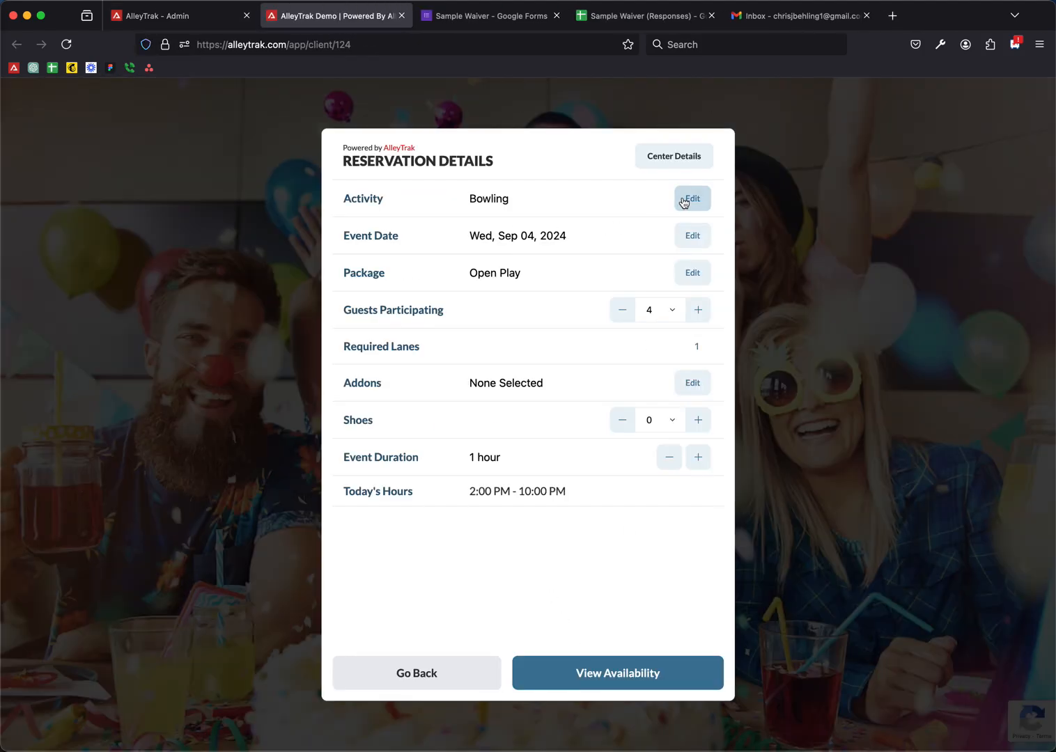
{"action": "left_click", "coordinate": [683, 201]}
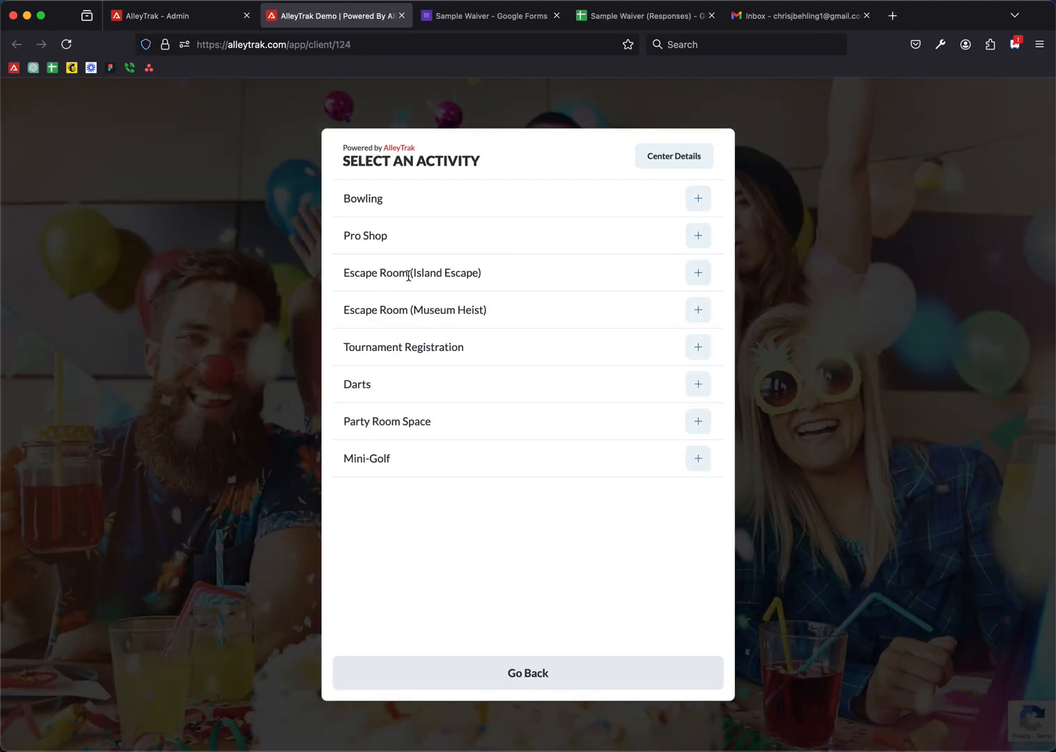
{"action": "left_click", "coordinate": [693, 274]}
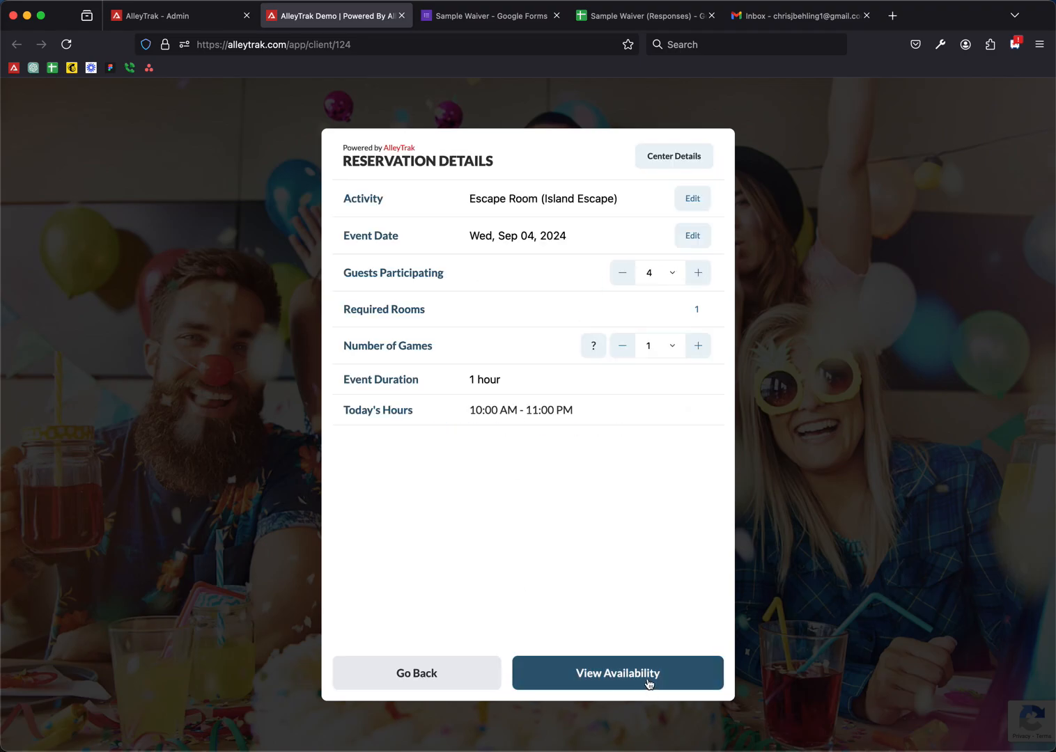
{"action": "left_click", "coordinate": [648, 675]}
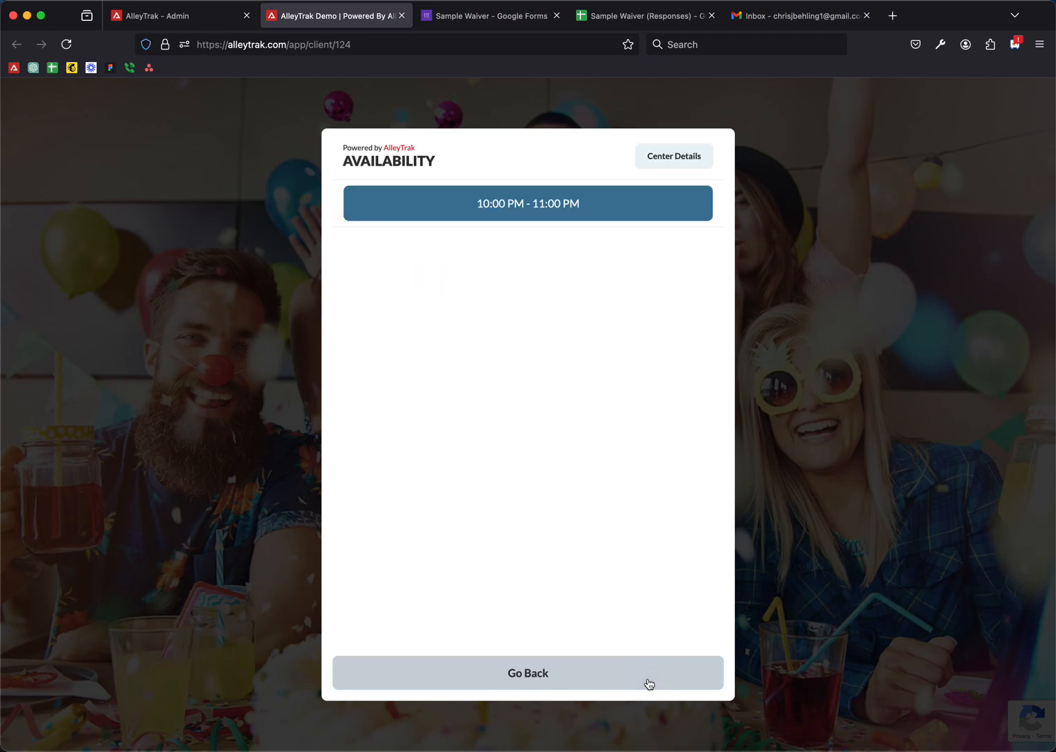
{"action": "left_click", "coordinate": [451, 214]}
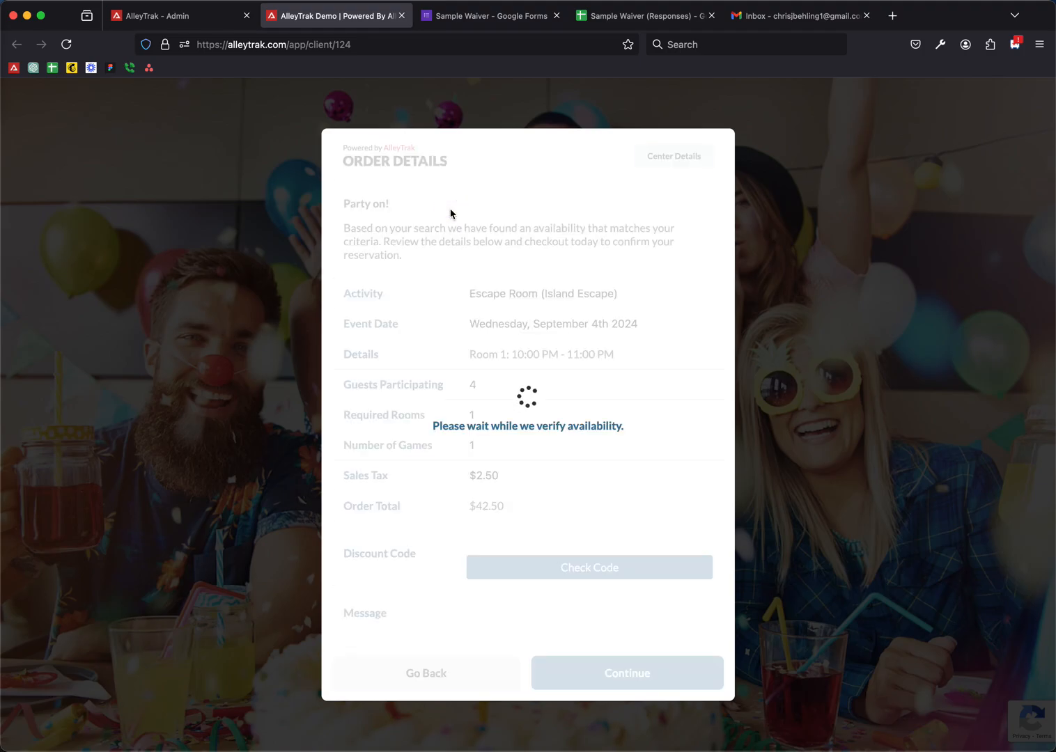
- Continue past order details and guest names, agreeing to the terms and conditions
{"action": "left_click", "coordinate": [638, 685]}
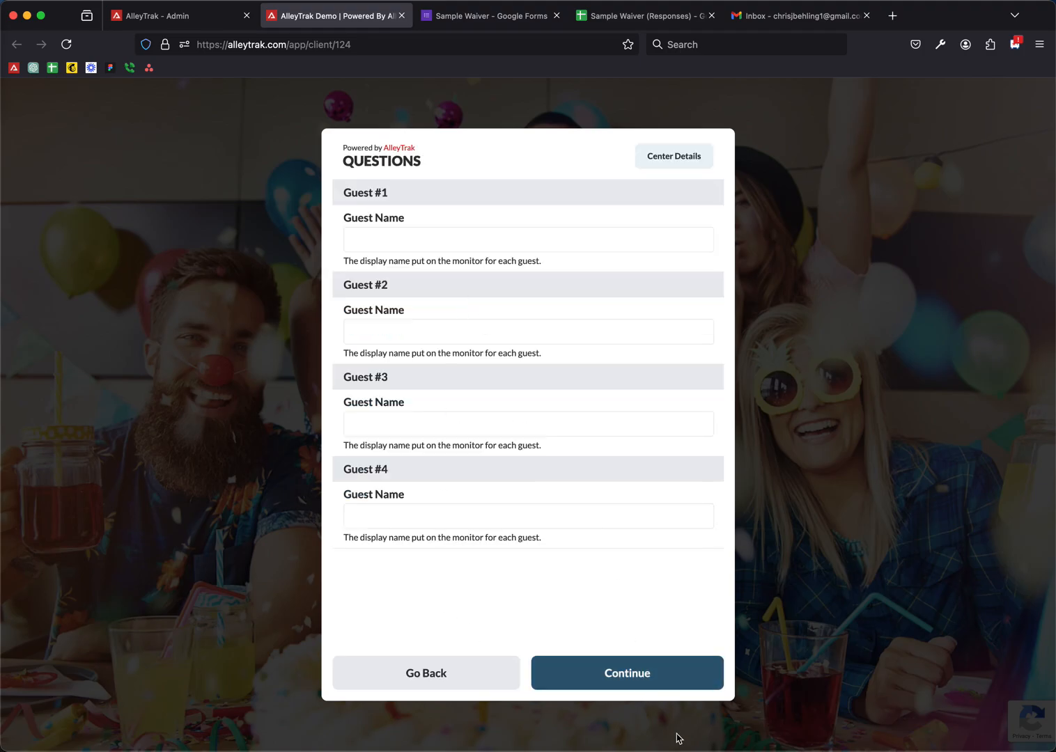
{"action": "left_click", "coordinate": [635, 682]}
{"action": "left_click", "coordinate": [411, 400]}
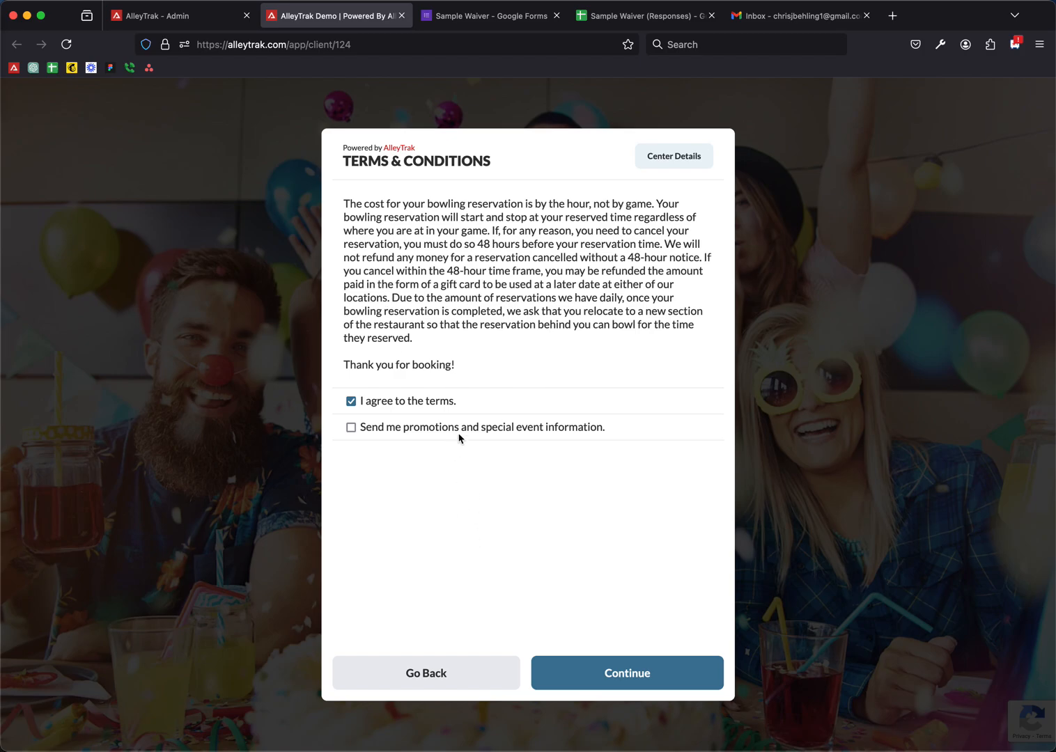
{"action": "left_click", "coordinate": [620, 672]}
- Enter the customer's first name, last name, e-mail and phone, then choose Pay at Center
{"action": "left_click", "coordinate": [508, 204]}
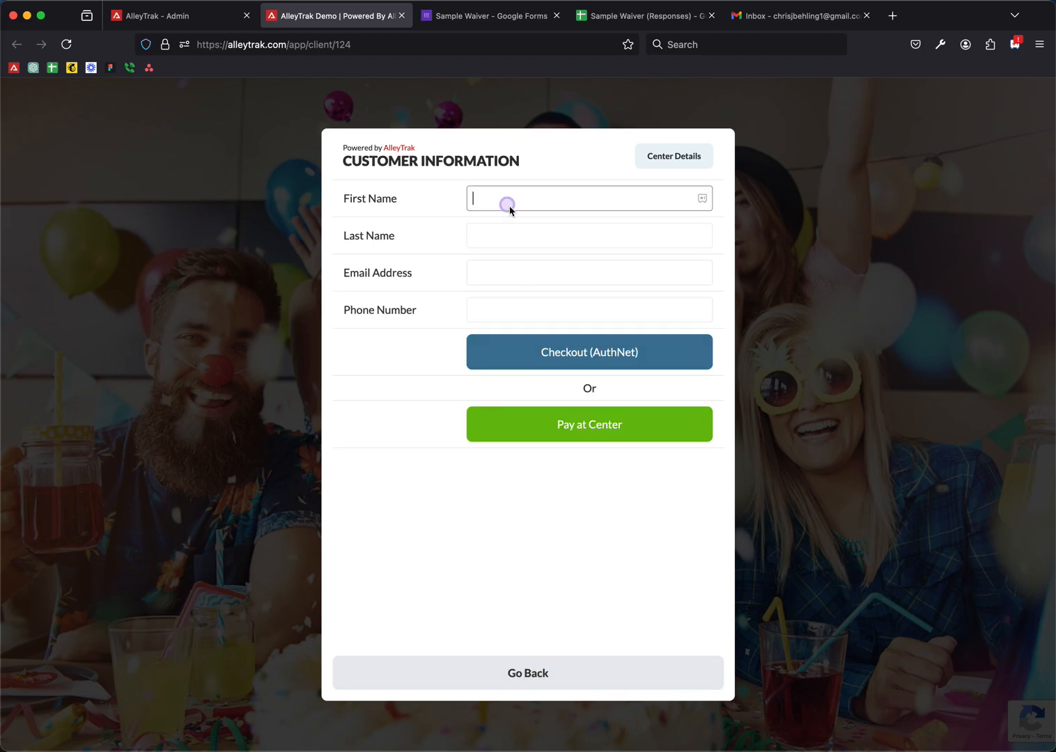
{"action": "key", "text": "Tab"}
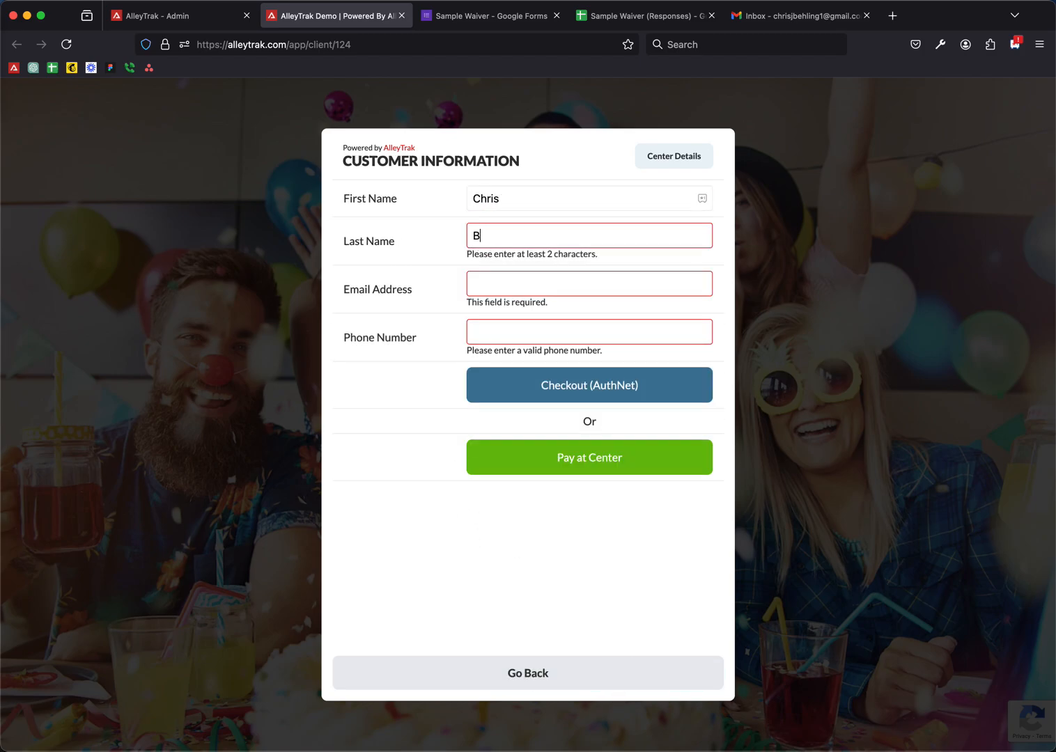
{"action": "key", "text": "Tab"}
{"action": "key", "text": "Tab"}
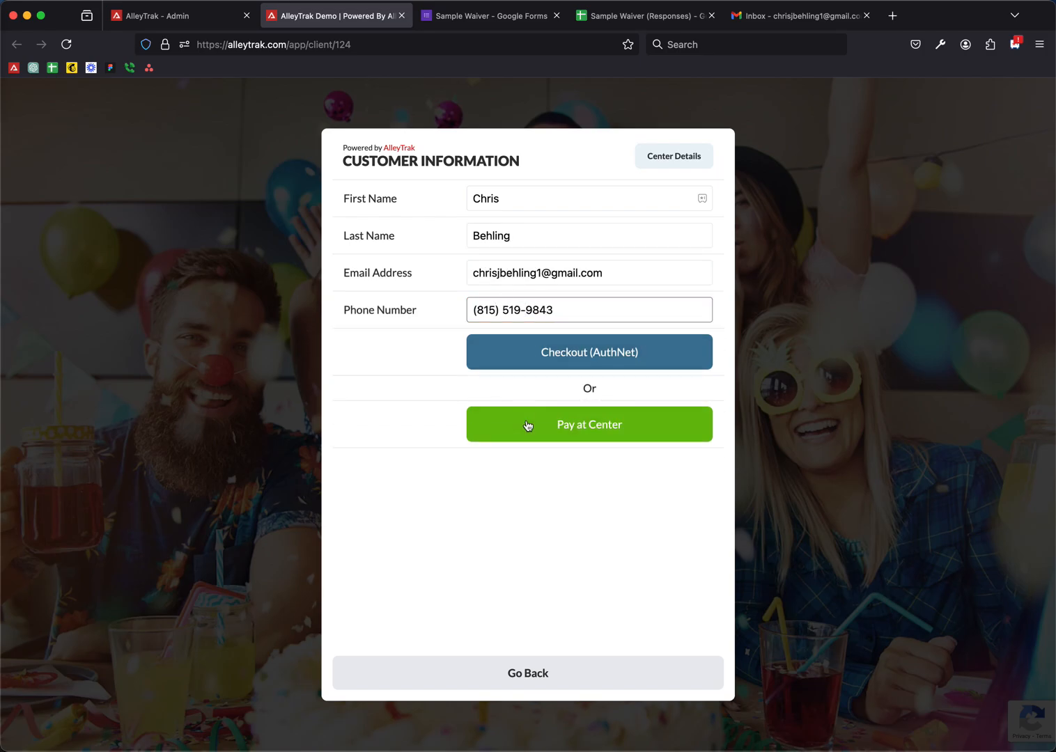
{"action": "left_click", "coordinate": [548, 424]}
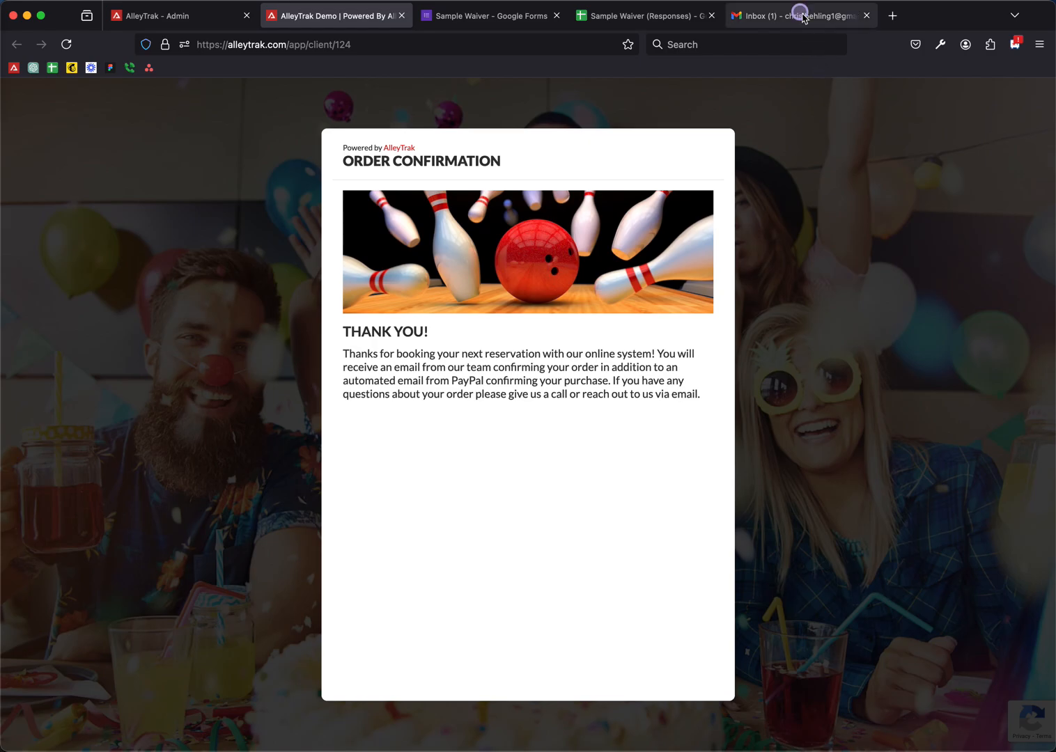
- Open the Online Reservation Confirmation email in Gmail and highlight the waiver request
{"action": "left_click", "coordinate": [803, 15]}
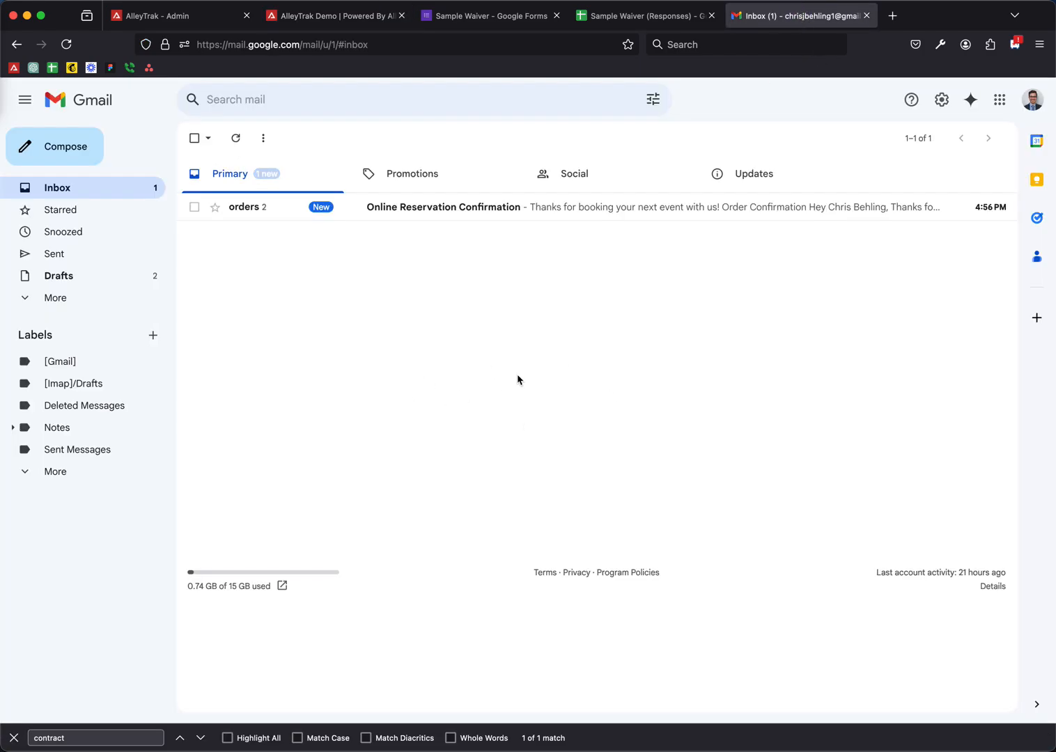
{"action": "left_click", "coordinate": [417, 208]}
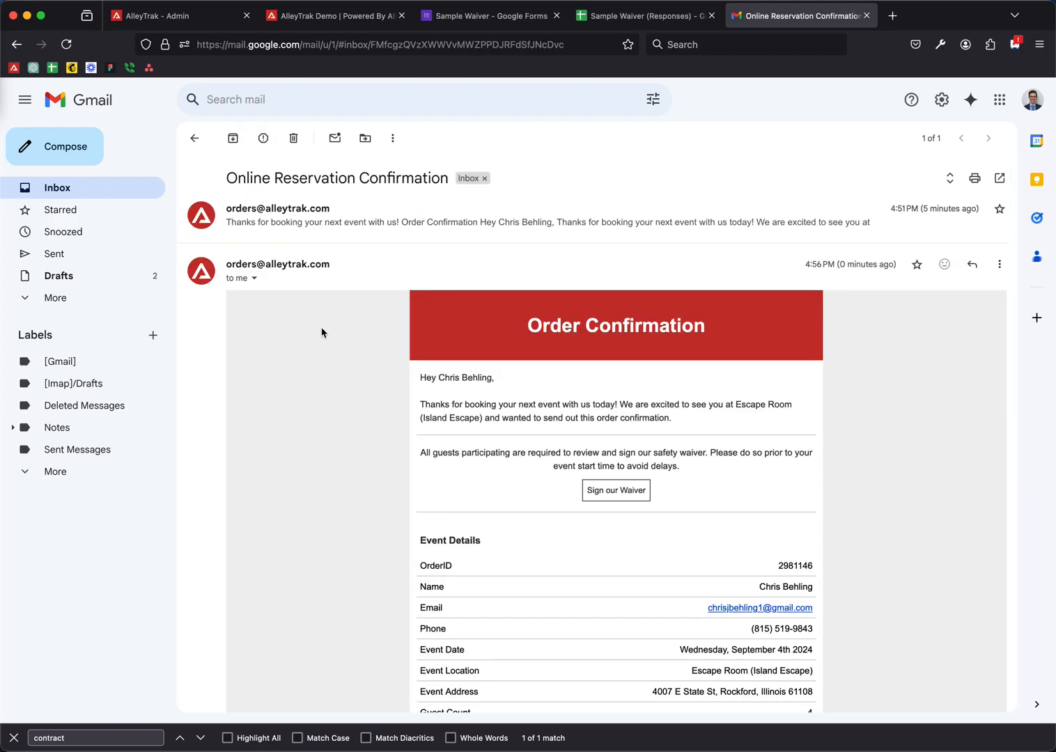
{"action": "scroll", "coordinate": [323, 332], "scroll_direction": "down", "scroll_amount": 1}
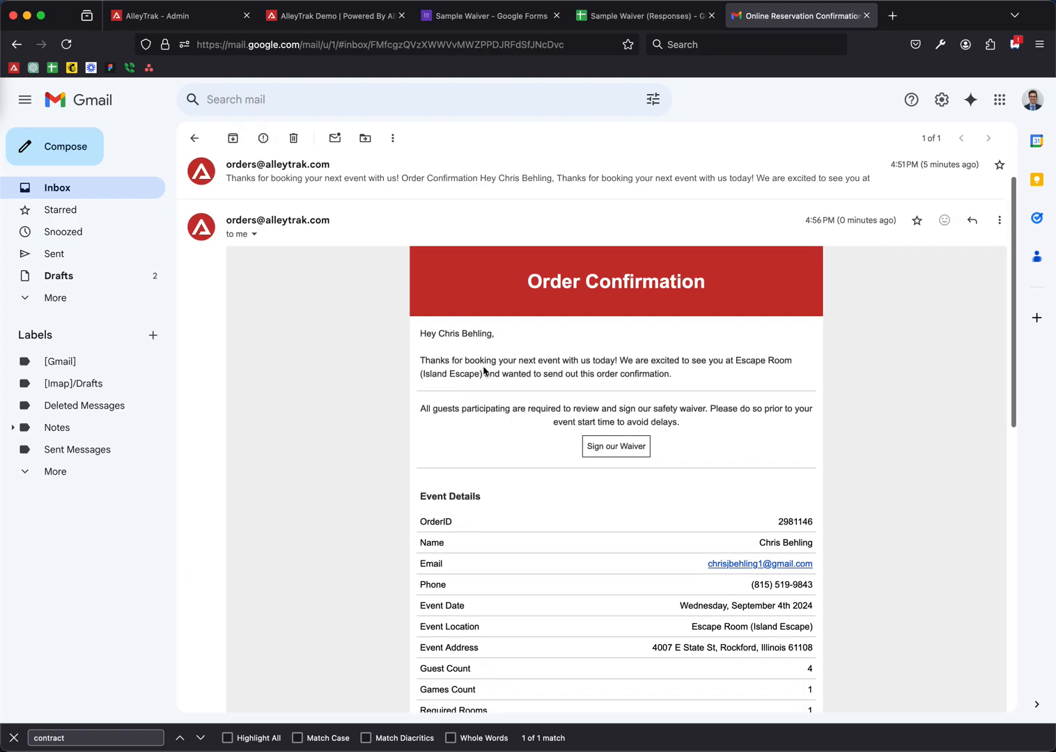
{"action": "left_click_drag", "start_coordinate": [426, 407], "coordinate": [695, 424]}
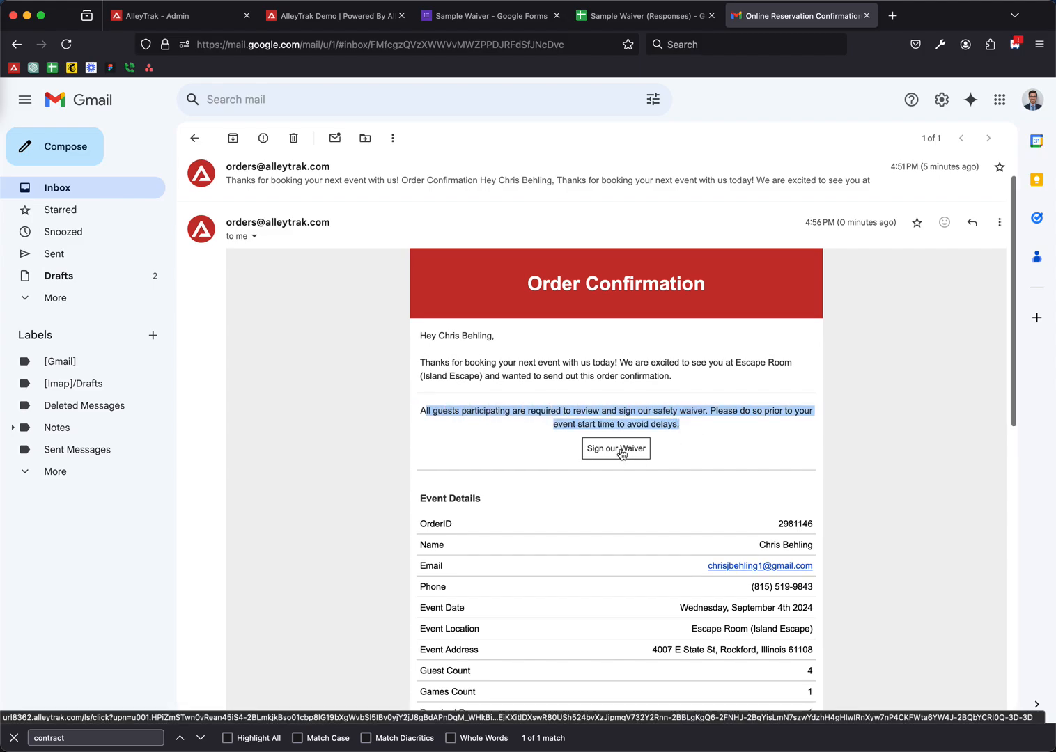
- Find the Sign our Waiver link in the email and follow it to the form
{"action": "scroll", "coordinate": [618, 454], "scroll_direction": "down", "scroll_amount": 3}
{"action": "scroll", "coordinate": [480, 512], "scroll_direction": "down", "scroll_amount": 4}
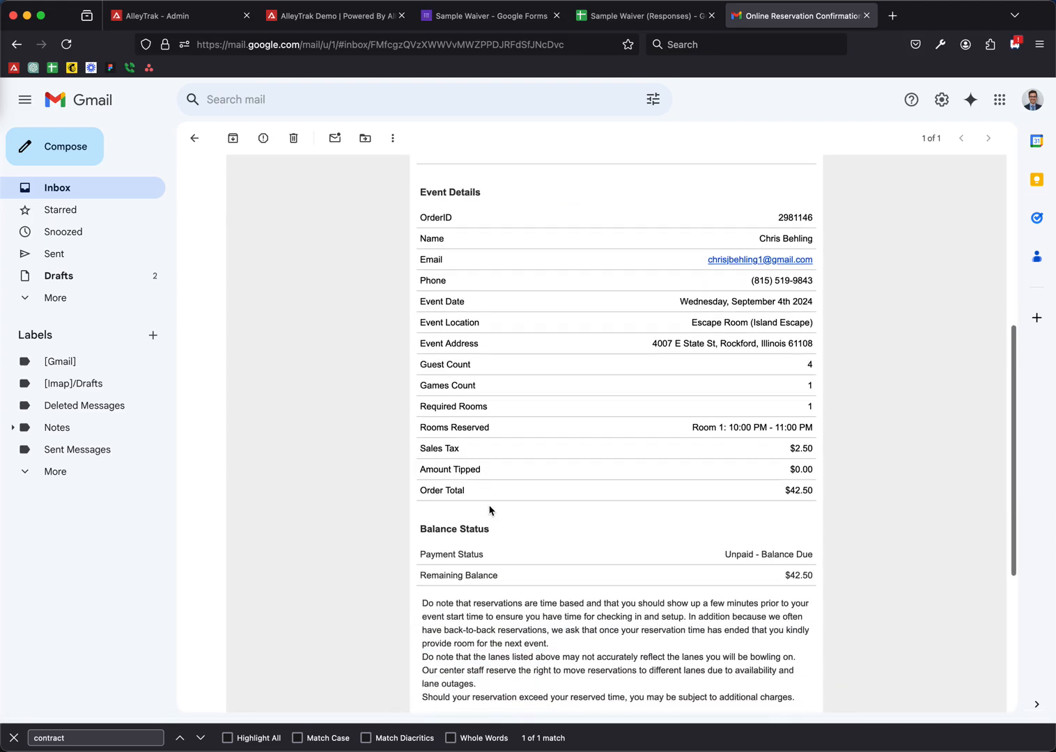
{"action": "scroll", "coordinate": [488, 451], "scroll_direction": "down", "scroll_amount": 1}
{"action": "scroll", "coordinate": [487, 452], "scroll_direction": "down", "scroll_amount": 1}
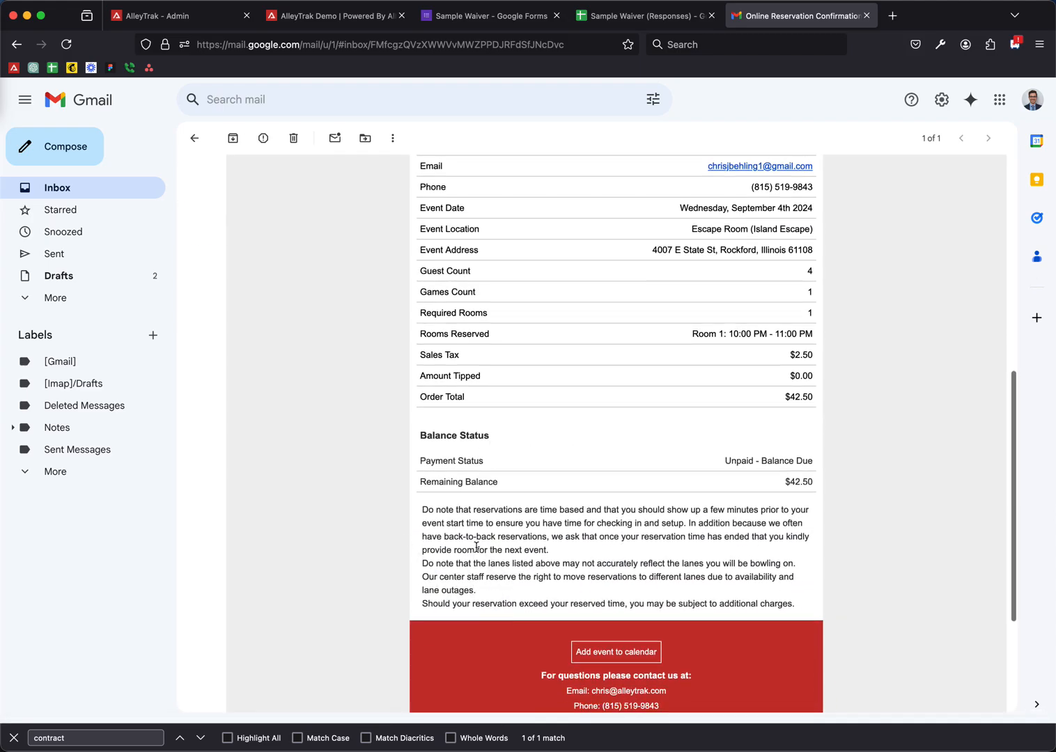
{"action": "scroll", "coordinate": [479, 545], "scroll_direction": "up", "scroll_amount": 9}
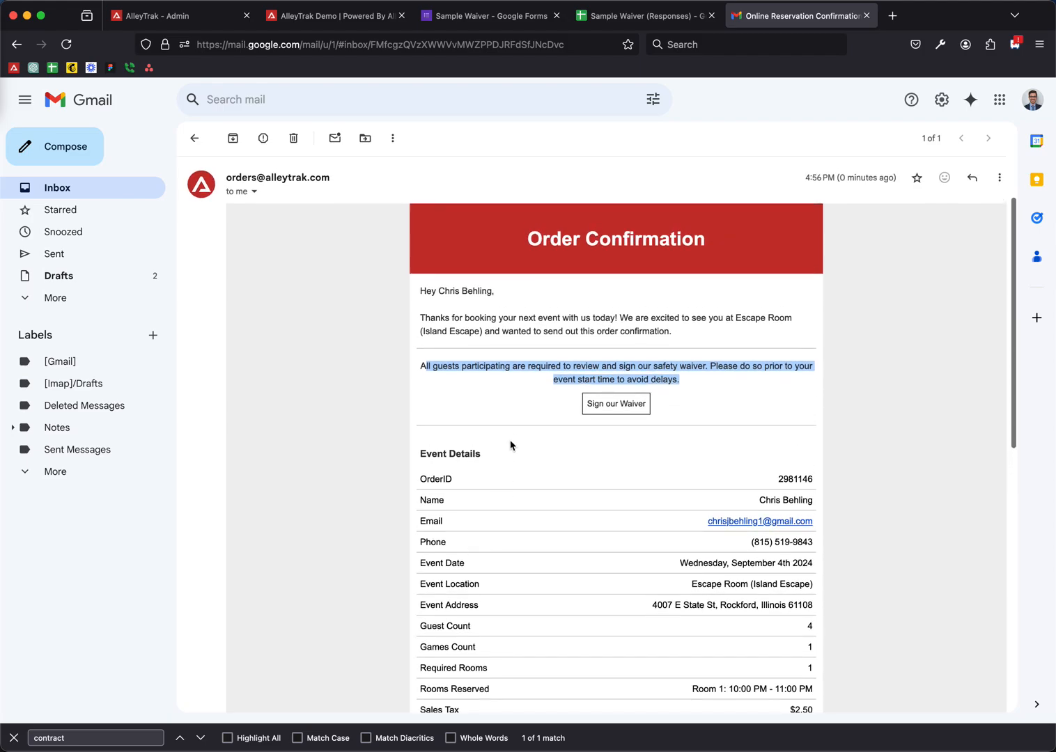
{"action": "left_click", "coordinate": [528, 397]}
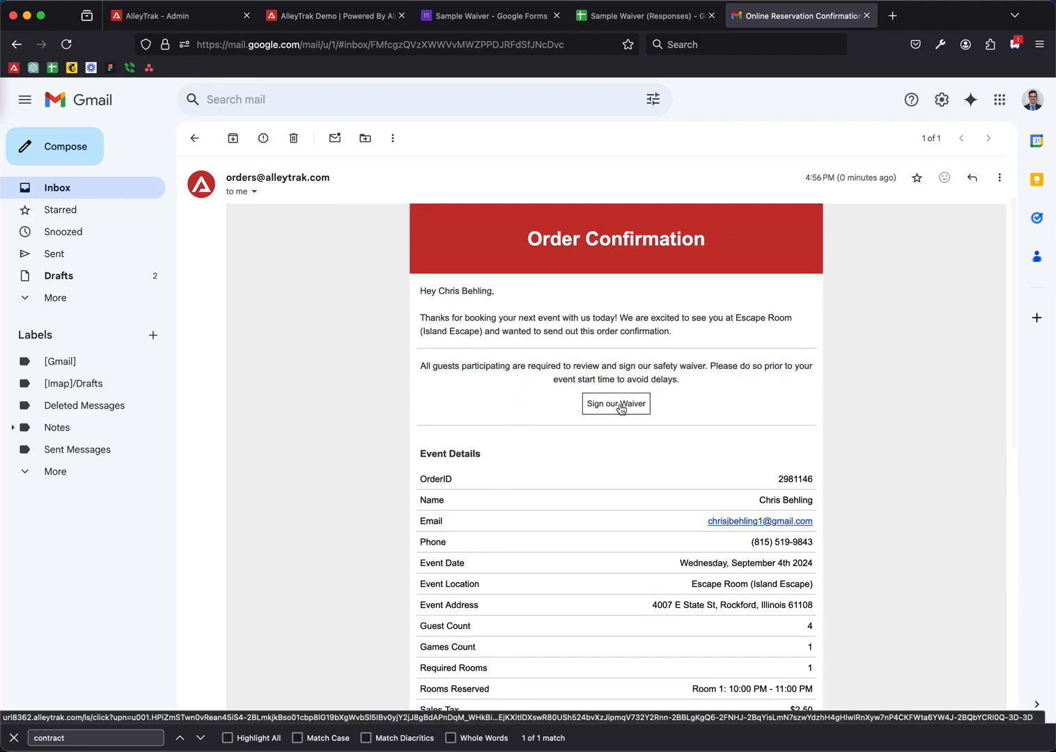
{"action": "left_click", "coordinate": [620, 406]}
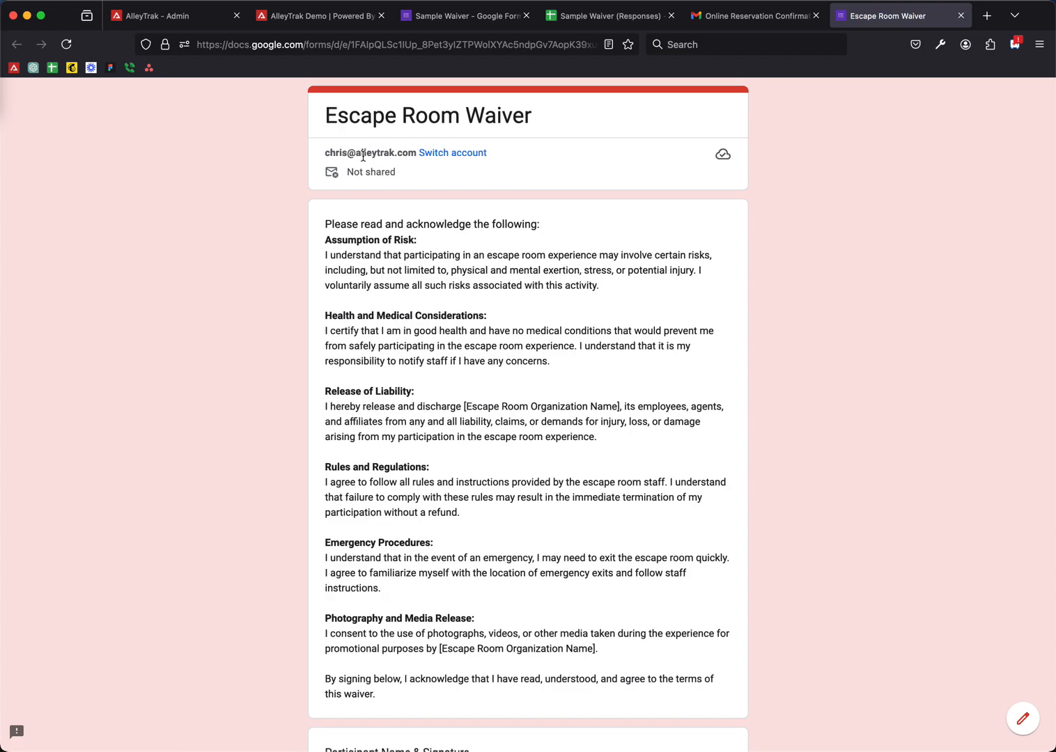
- Sign the waiver with the participant's name, NA for guardian and date 09/04/2024, then submit
{"action": "scroll", "coordinate": [370, 156], "scroll_direction": "down", "scroll_amount": 2}
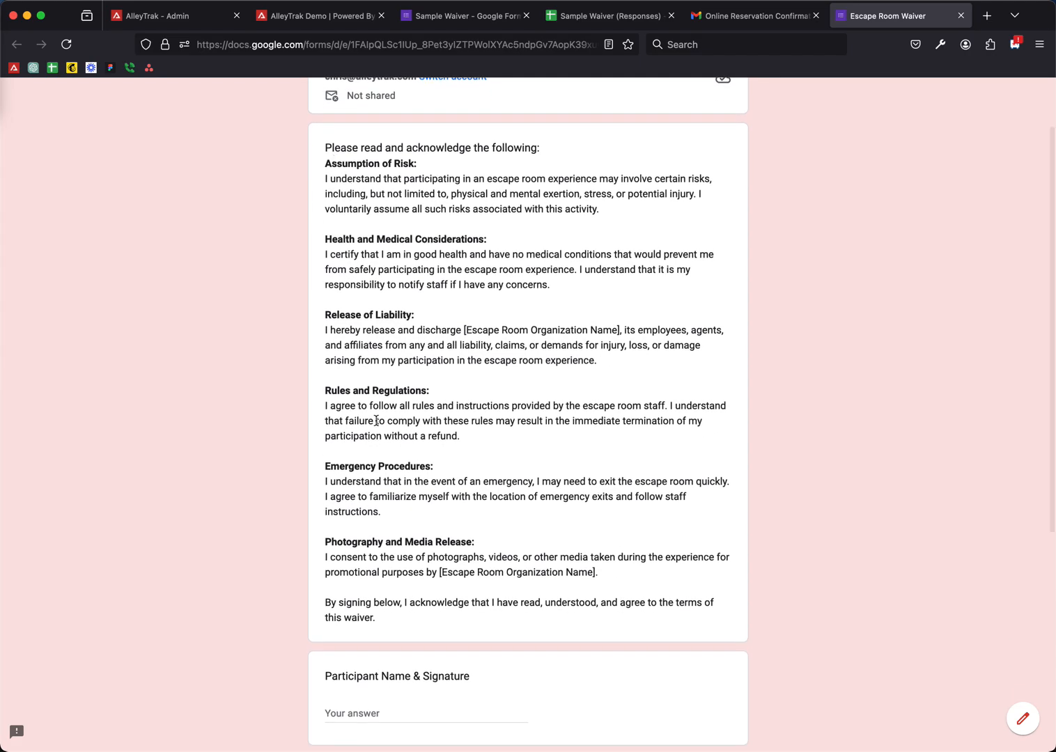
{"action": "scroll", "coordinate": [366, 592], "scroll_direction": "down", "scroll_amount": 3}
{"action": "scroll", "coordinate": [380, 693], "scroll_direction": "down", "scroll_amount": 4}
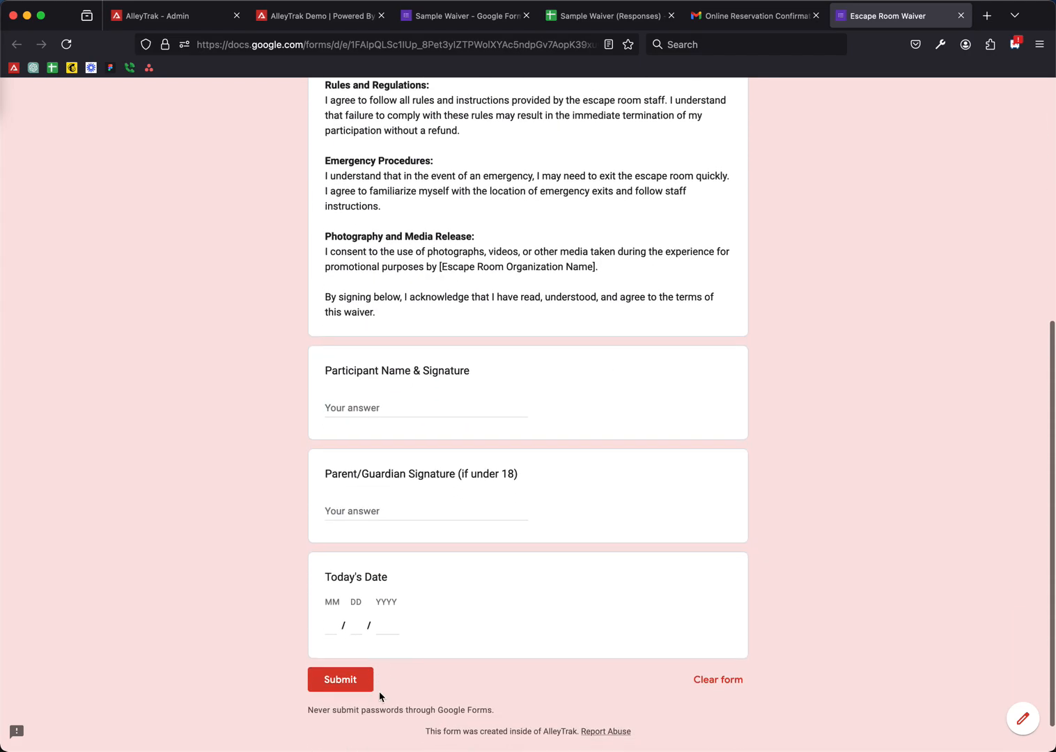
{"action": "left_click", "coordinate": [364, 409]}
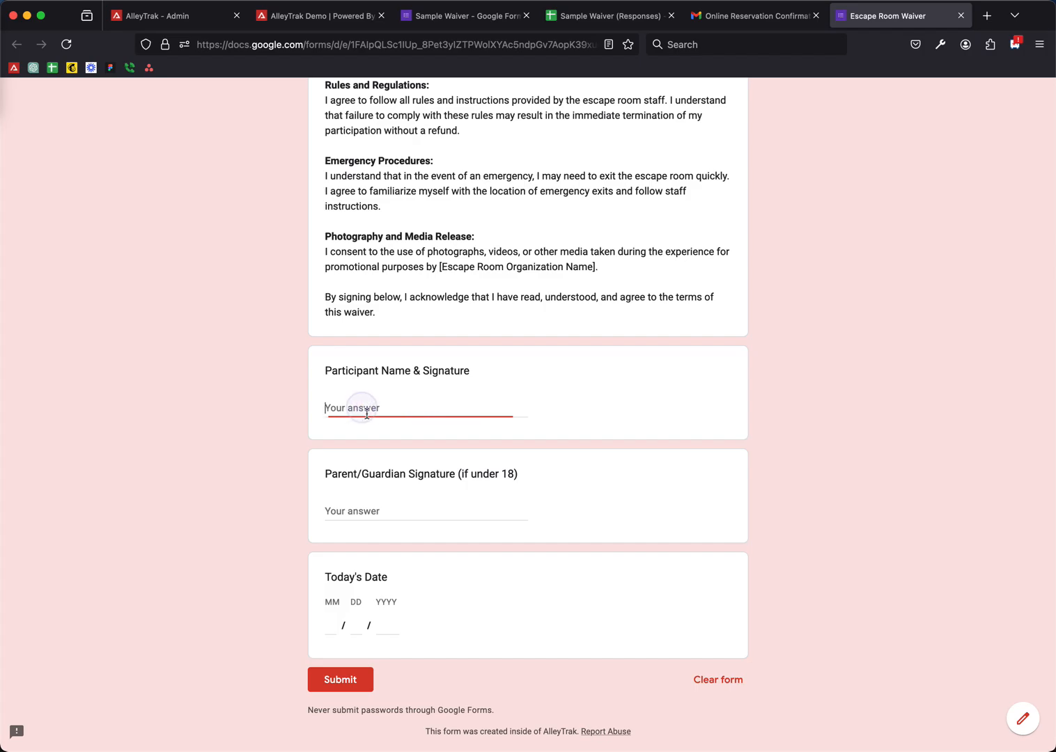
{"action": "key", "text": "Tab"}
{"action": "type", "text": "NA"}
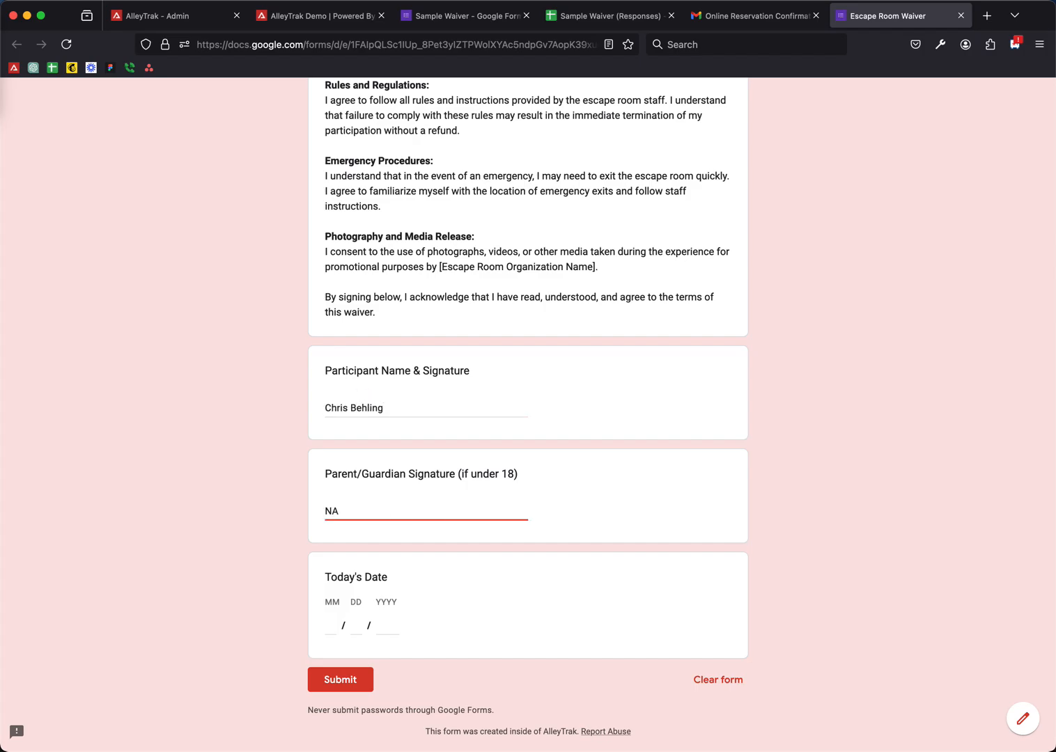
{"action": "key", "text": "Tab"}
{"action": "type", "text": "09 / "}
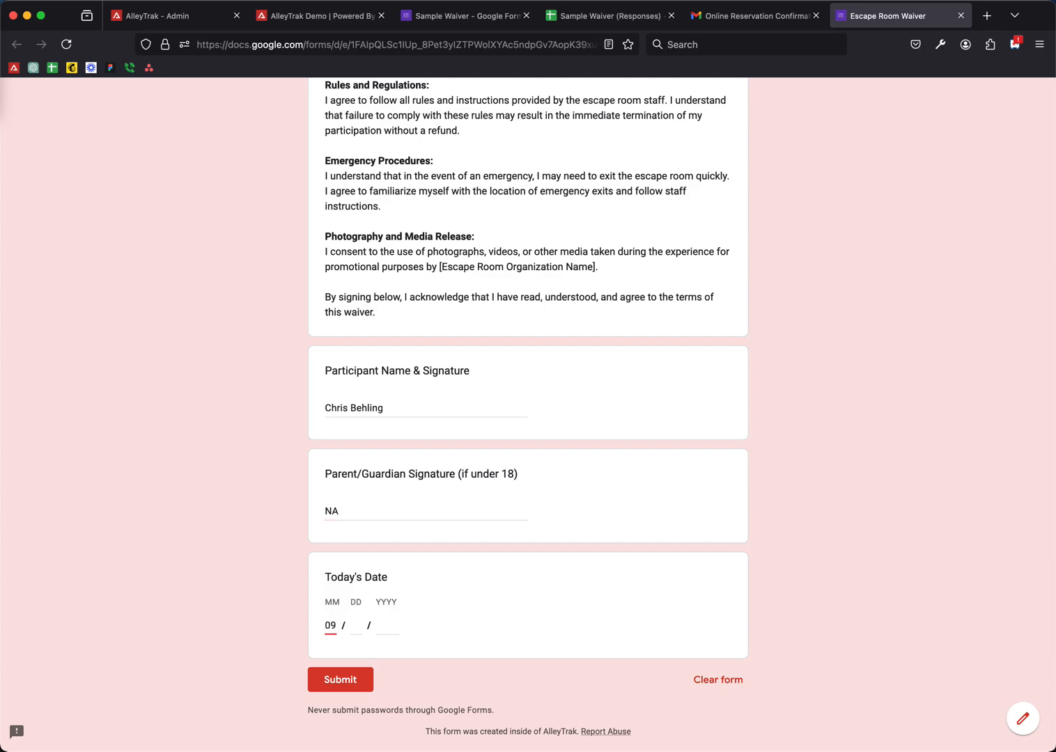
{"action": "type", "text": "04 / 2024"}
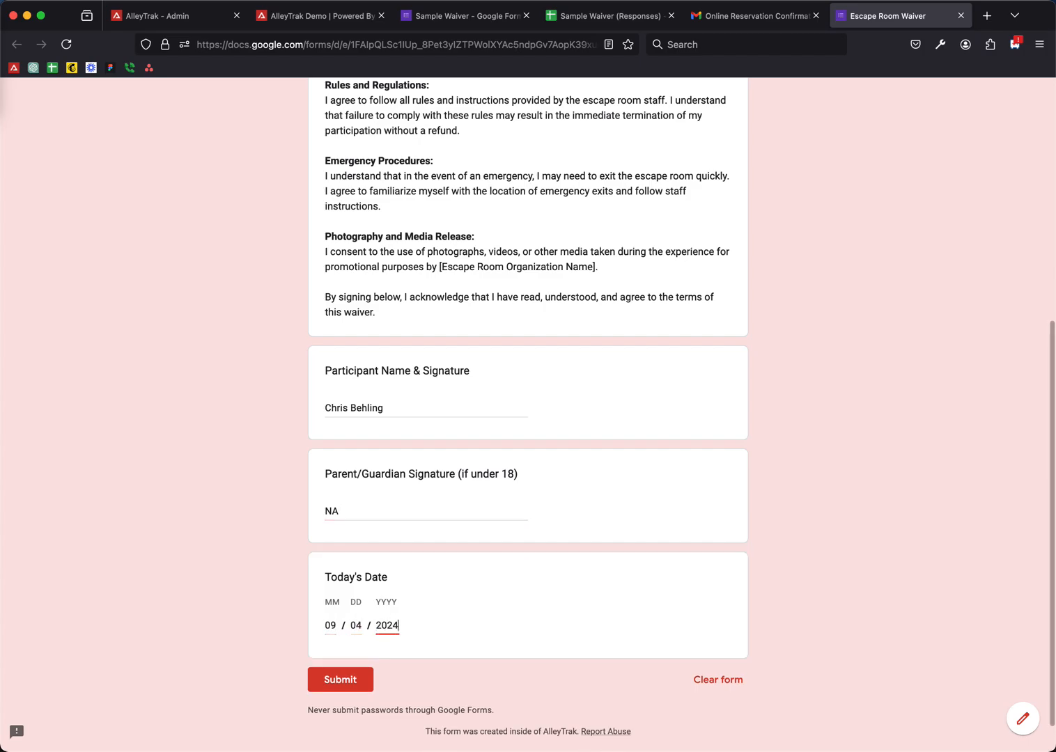
{"action": "left_click", "coordinate": [329, 681]}
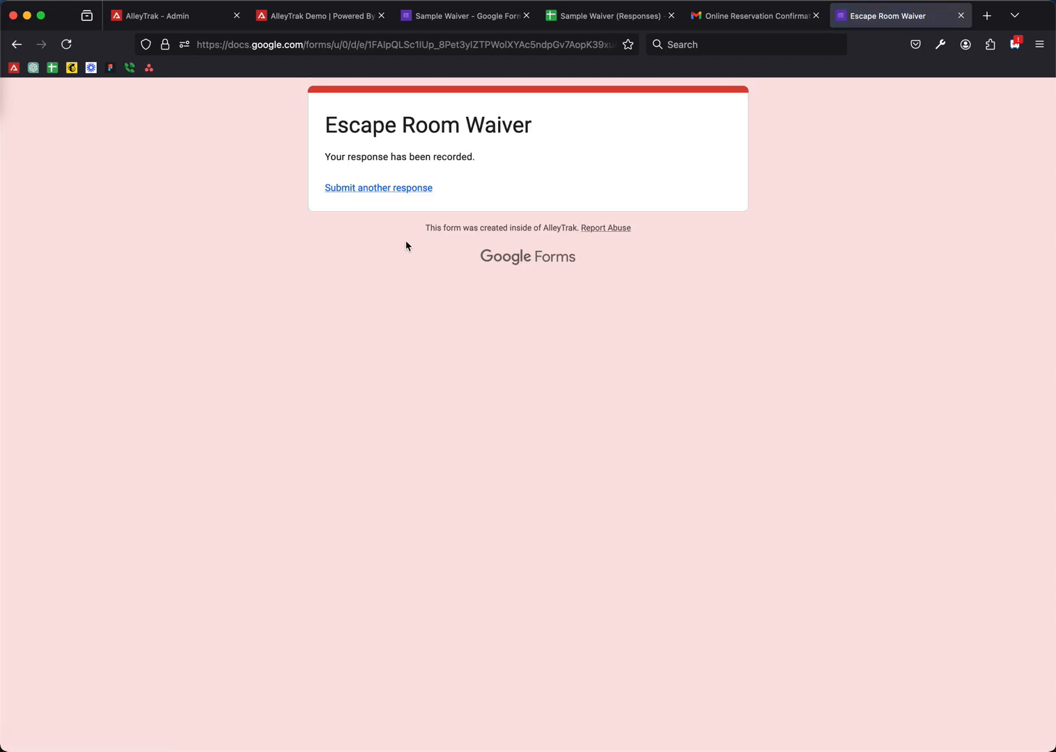
{"action": "left_click", "coordinate": [450, 19]}
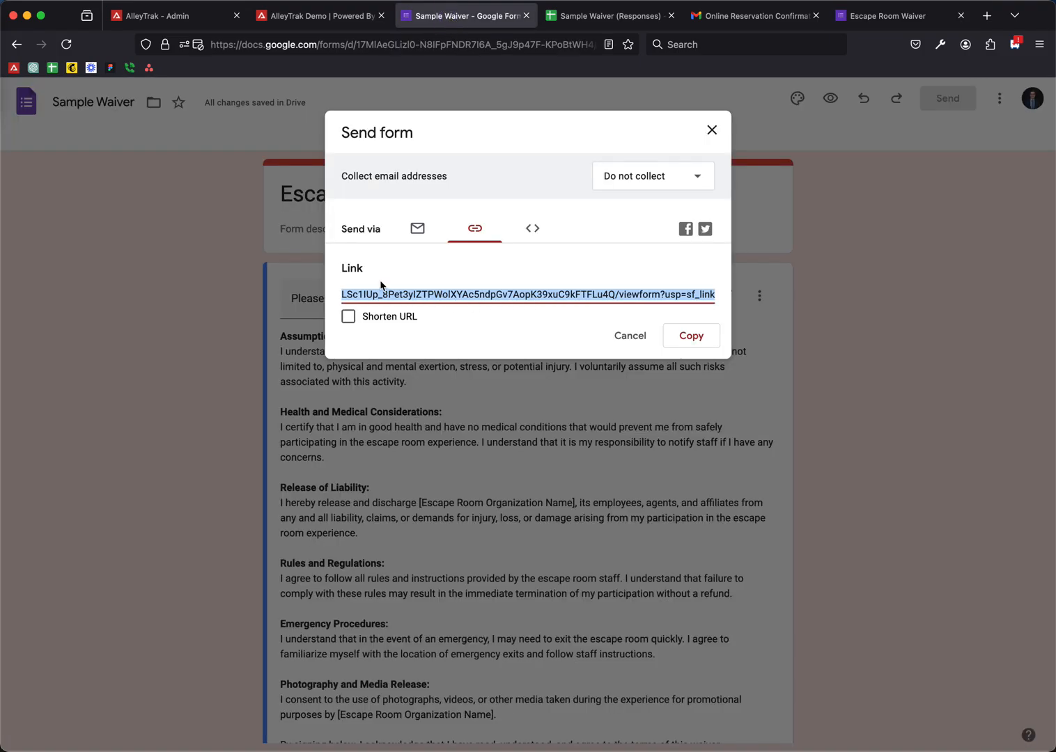
- Close the Send dialog, review the form's Settings, and switch to the Sample Waiver (Responses) sheet
{"action": "left_click", "coordinate": [708, 133]}
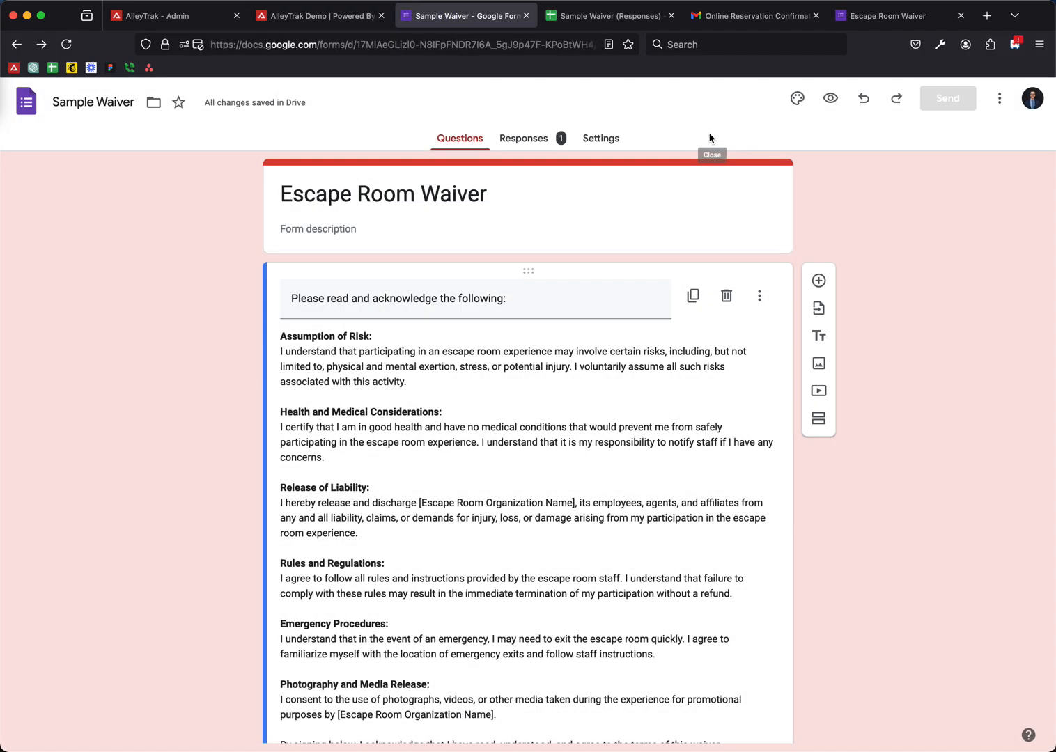
{"action": "left_click", "coordinate": [600, 138]}
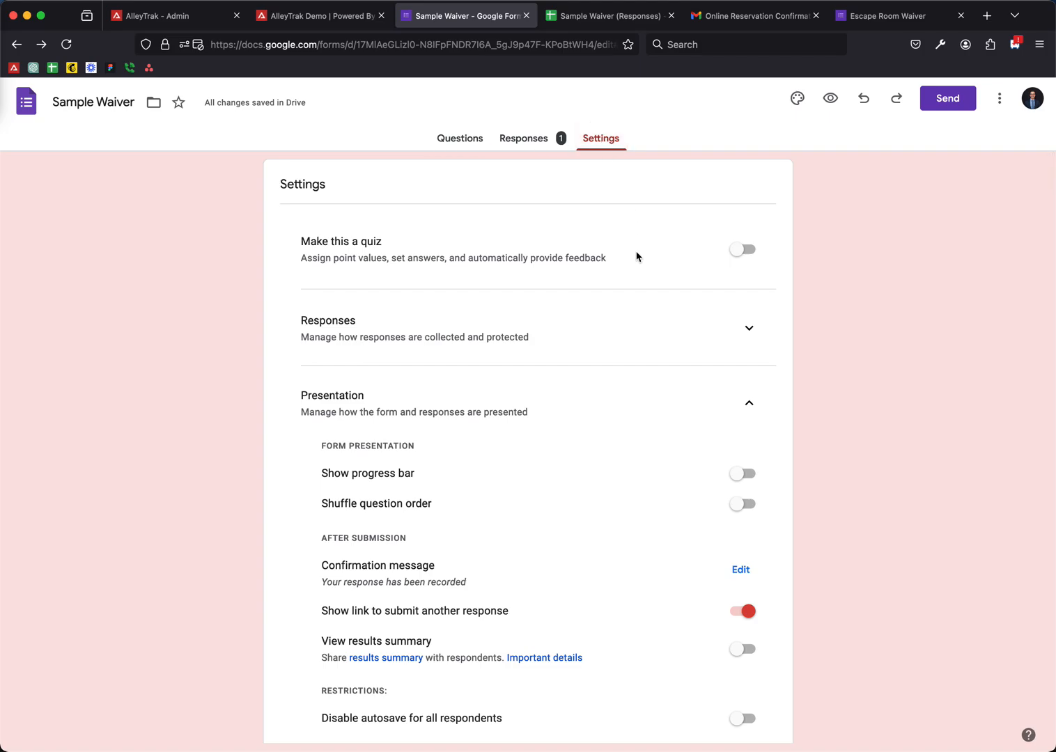
{"action": "scroll", "coordinate": [635, 252], "scroll_direction": "down", "scroll_amount": 5}
{"action": "scroll", "coordinate": [635, 252], "scroll_direction": "up", "scroll_amount": 5}
{"action": "left_click", "coordinate": [591, 18]}
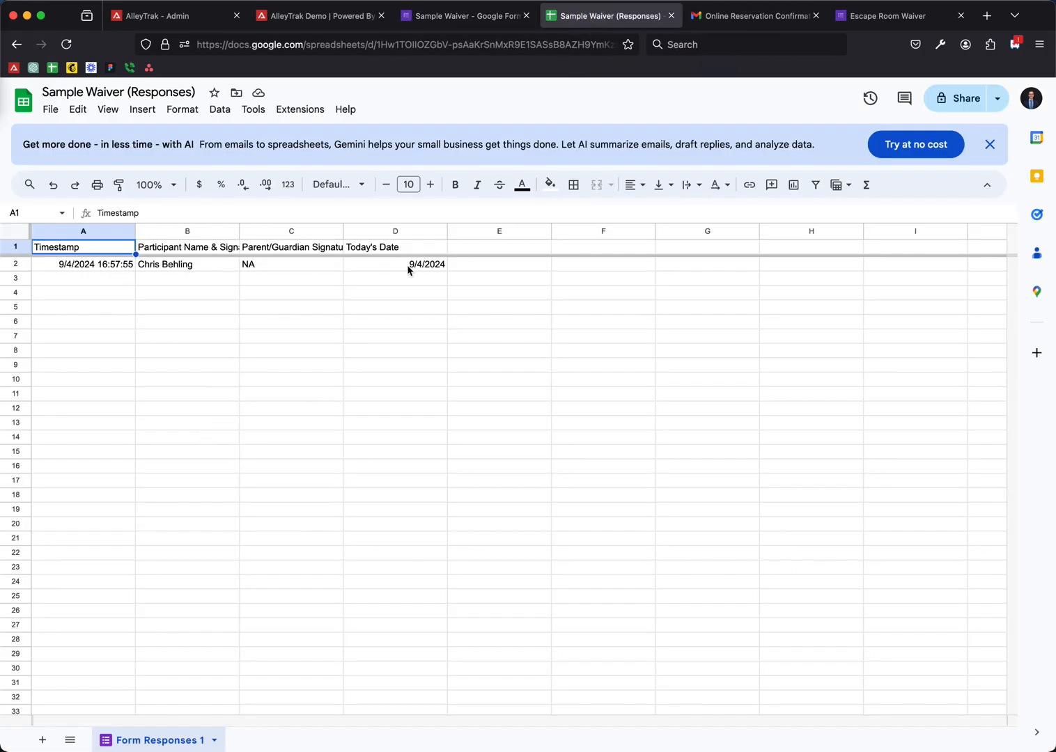
- Check the submitted timestamp, date, participant name and guardian value in row 2
{"action": "left_click", "coordinate": [84, 232]}
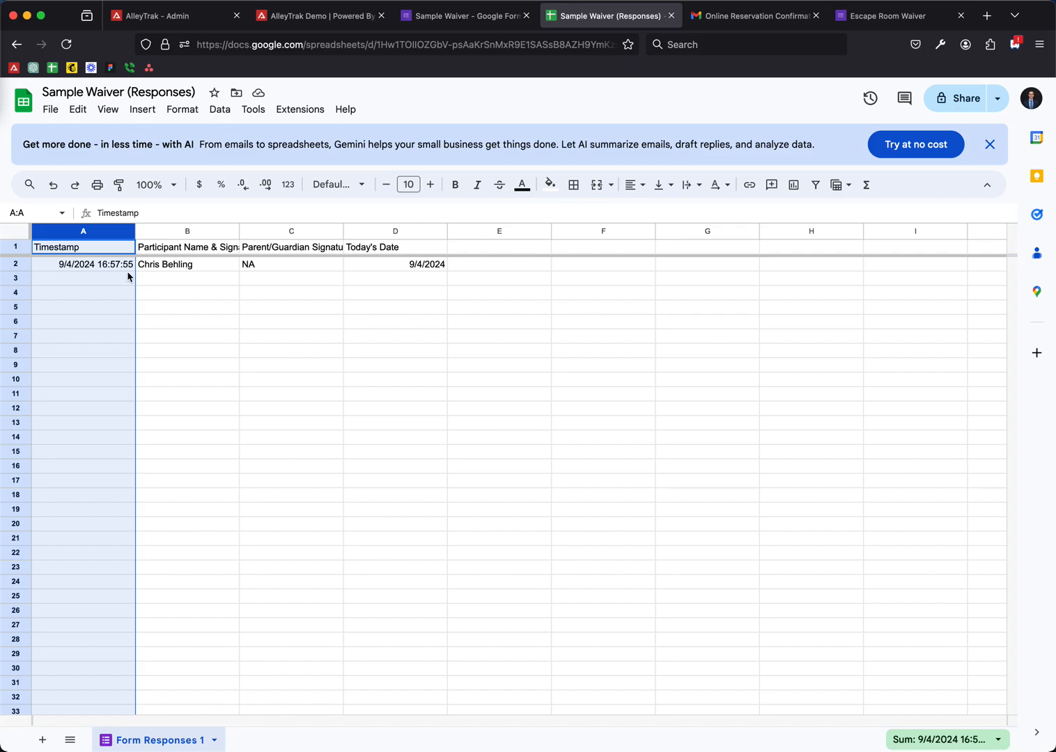
{"action": "left_click", "coordinate": [404, 265]}
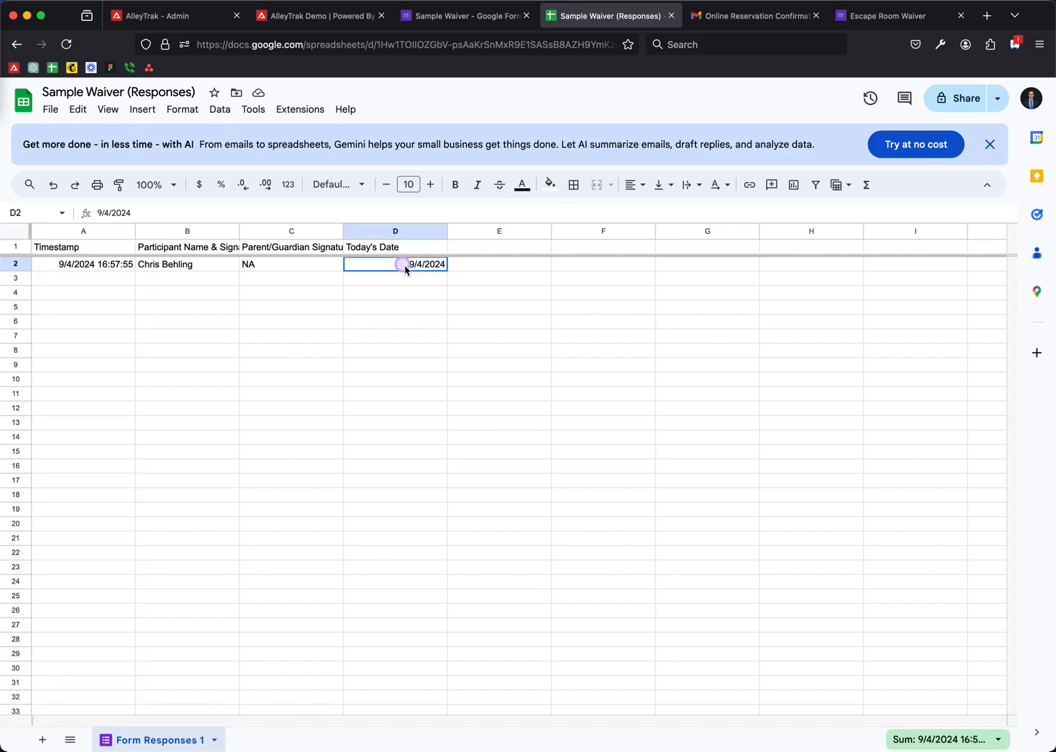
{"action": "left_click", "coordinate": [408, 282]}
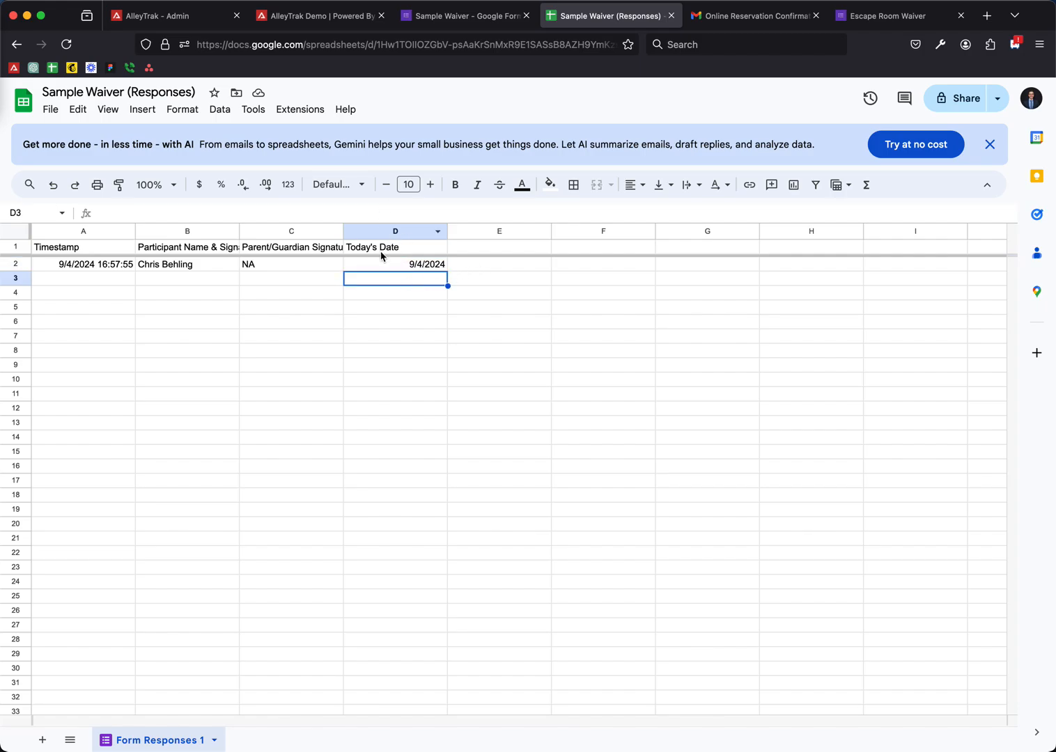
{"action": "left_click", "coordinate": [160, 267]}
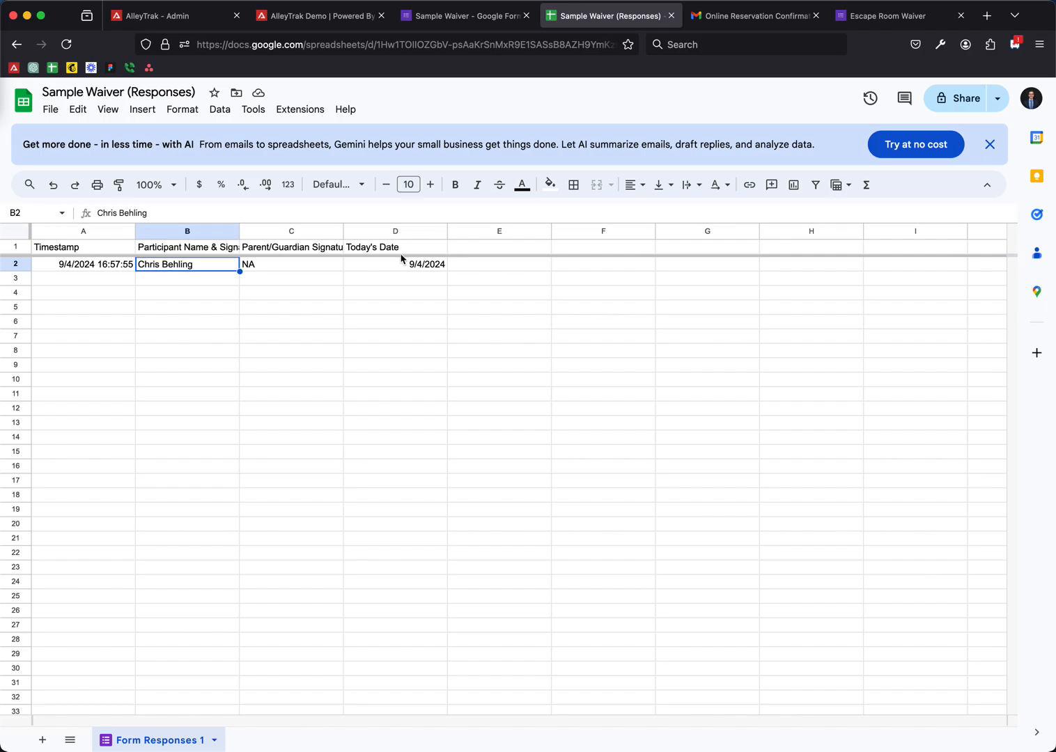
{"action": "left_click", "coordinate": [266, 271]}
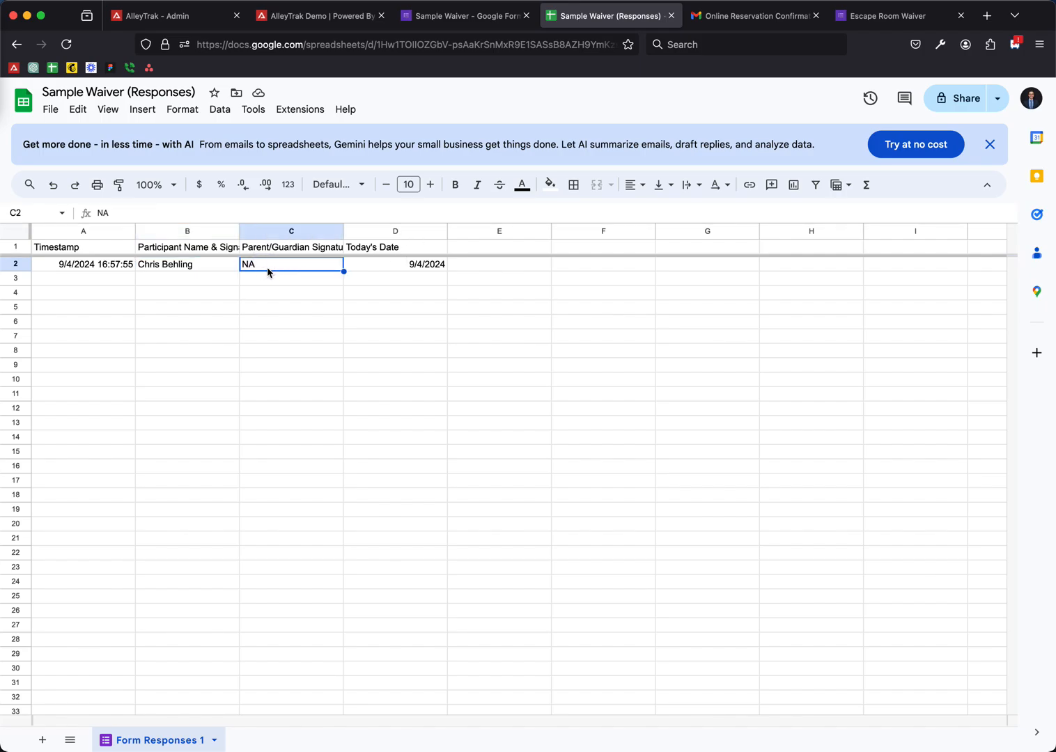
- Auto-fit columns C and B to show their full question headers
{"action": "double_click", "coordinate": [342, 230]}
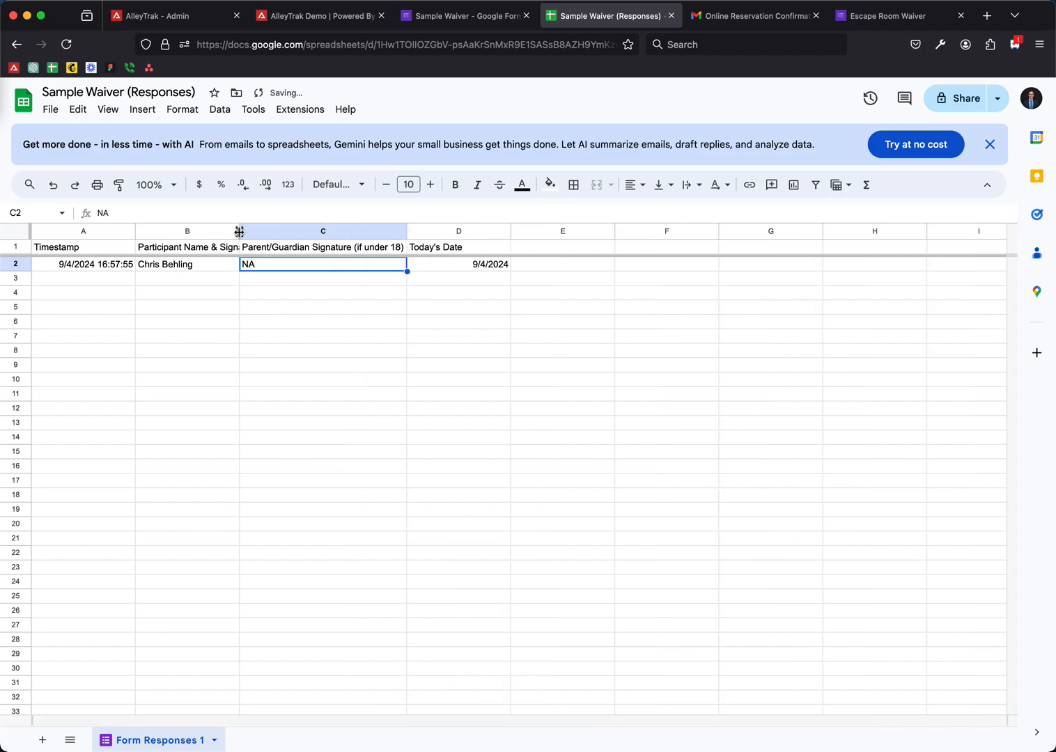
{"action": "double_click", "coordinate": [239, 230]}
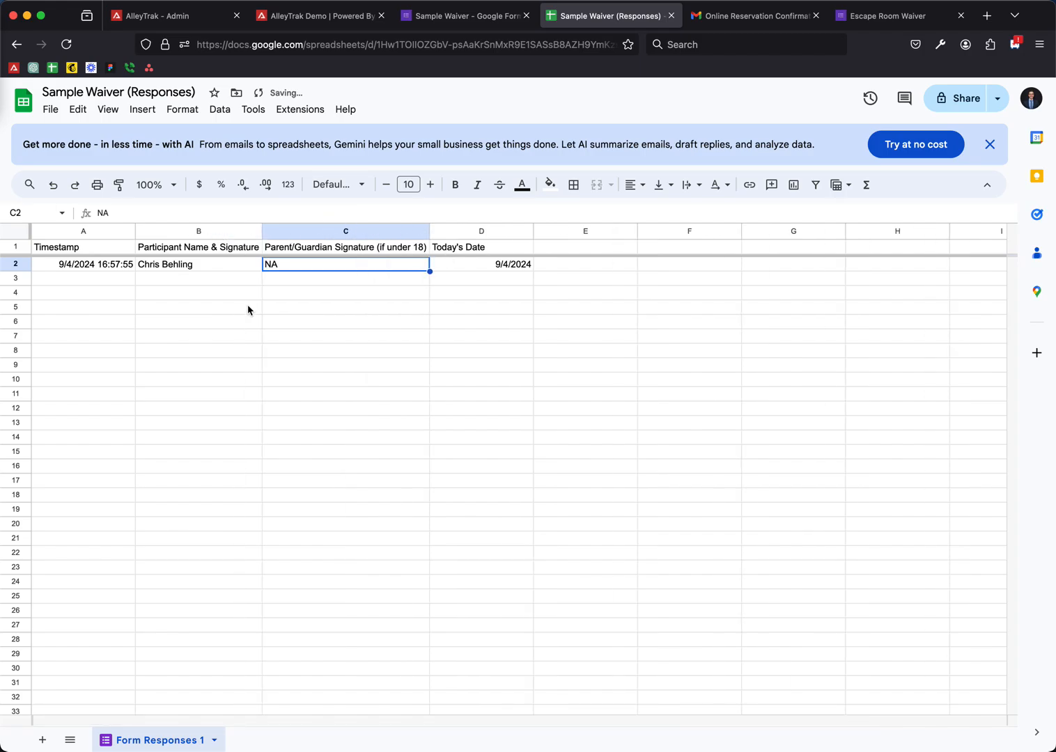
{"action": "left_click", "coordinate": [463, 16]}
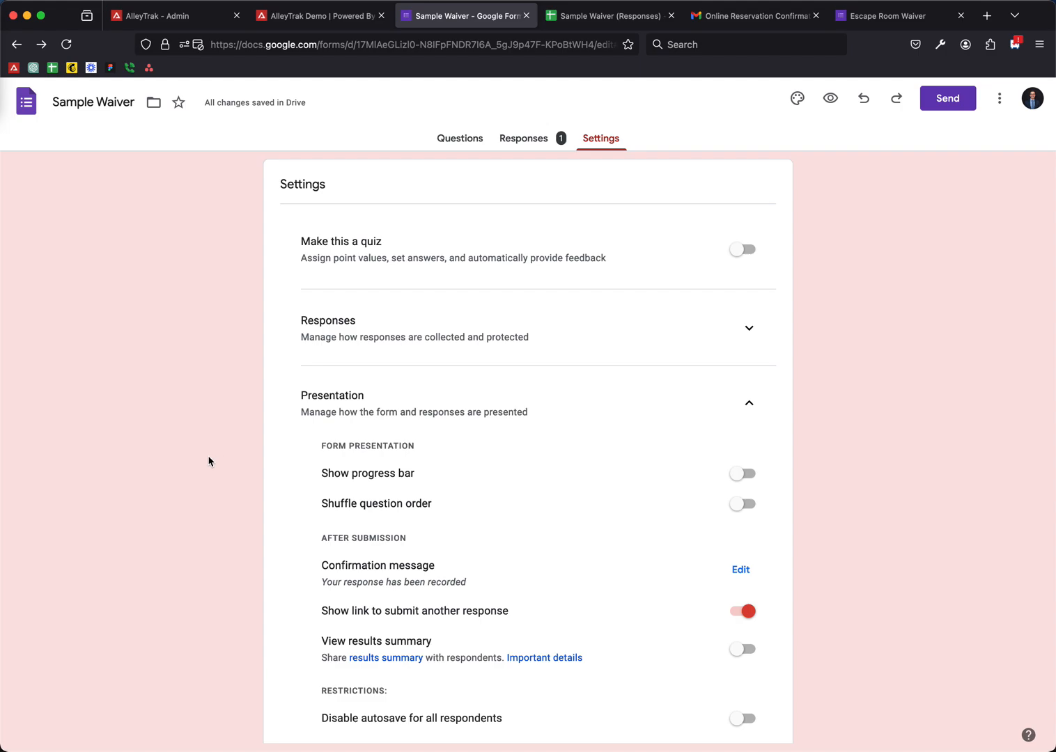
- Review the Escape Room Waiver's single response summary, then return to the AlleyTrak Locations admin page
{"action": "left_click", "coordinate": [516, 142]}
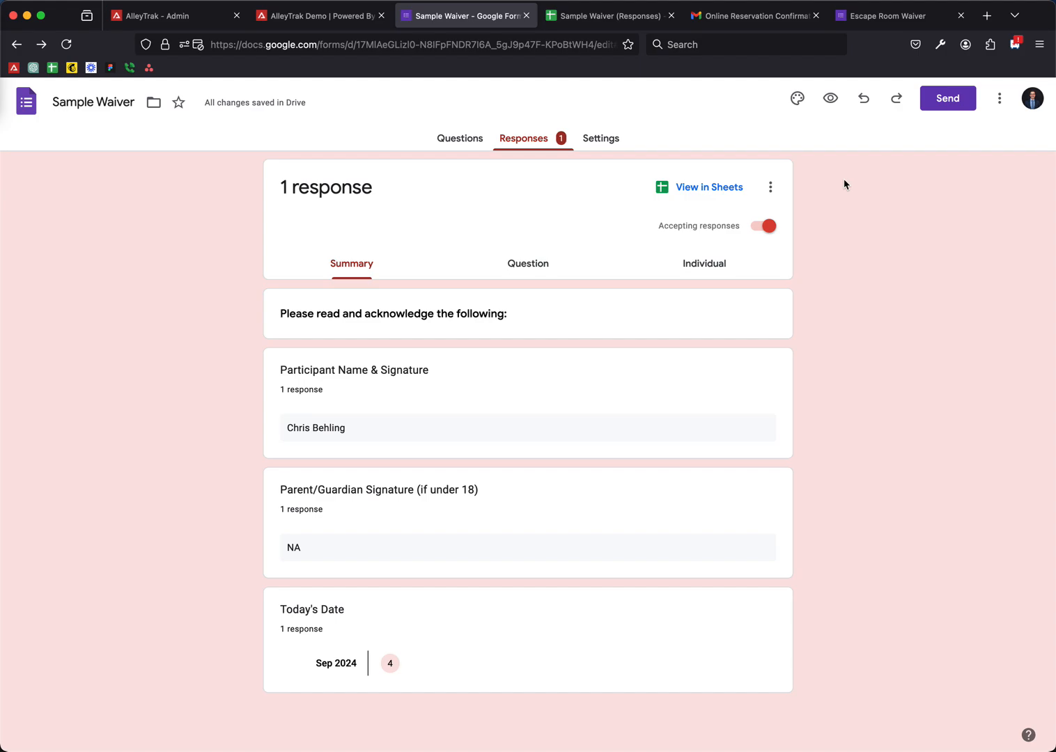
{"action": "left_click", "coordinate": [870, 16]}
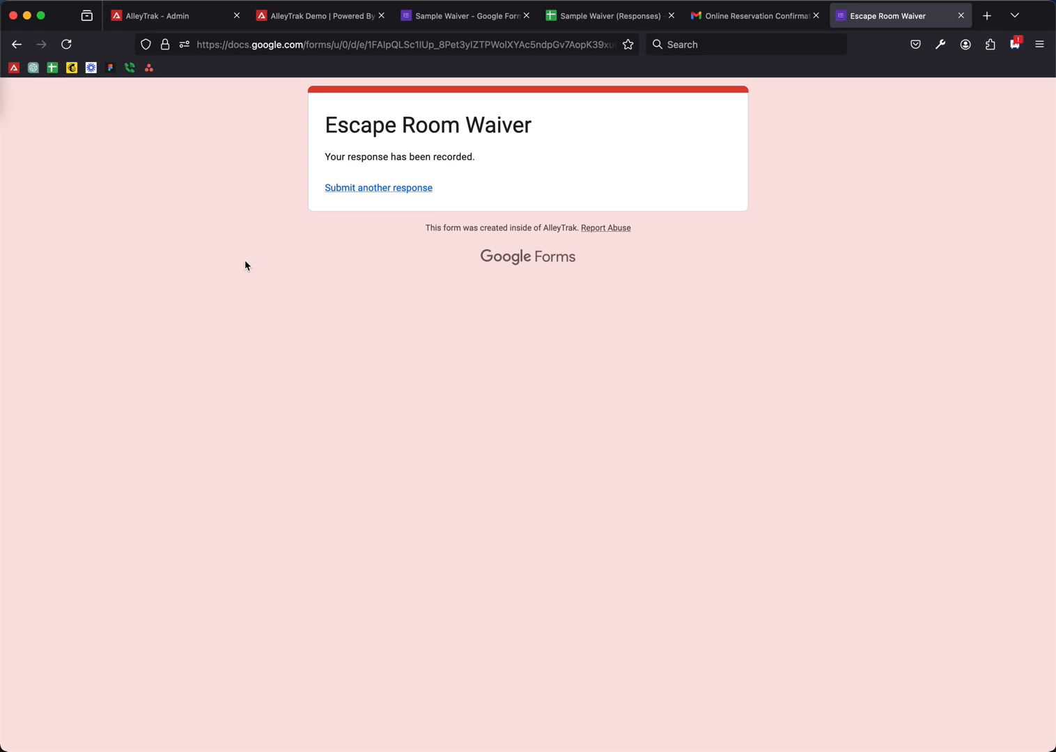
{"action": "left_click", "coordinate": [195, 16]}
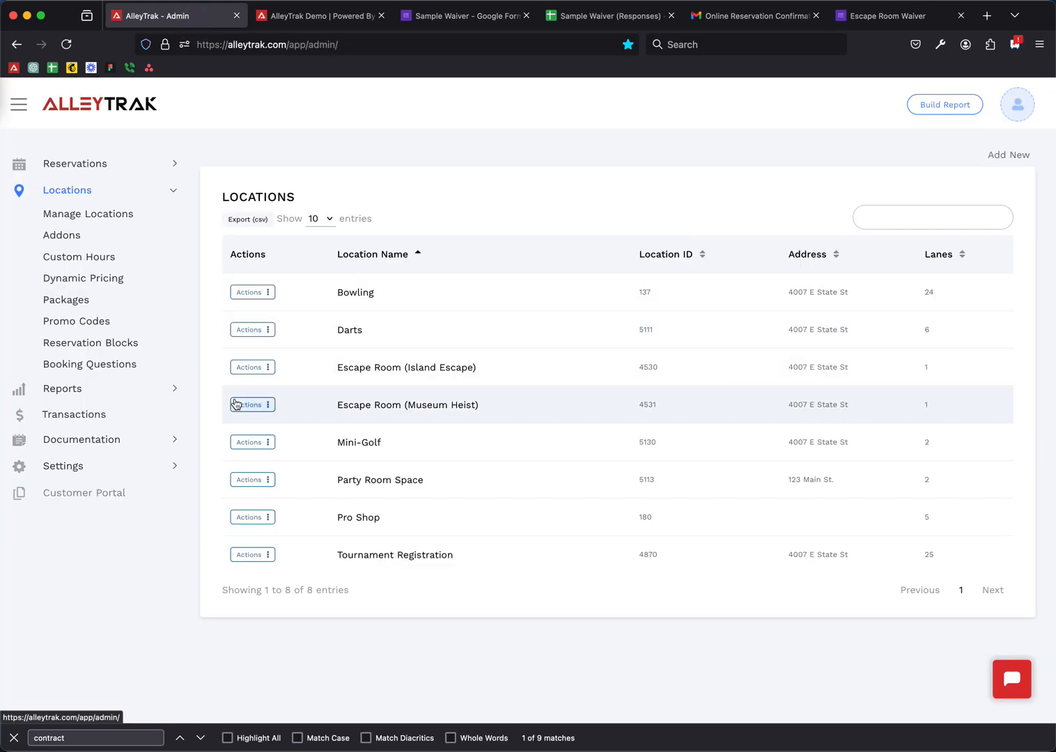
- Glance at the waiver responses spreadsheet, return to AlleyTrak Locations, and open then close the support chat
{"action": "left_click", "coordinate": [610, 15]}
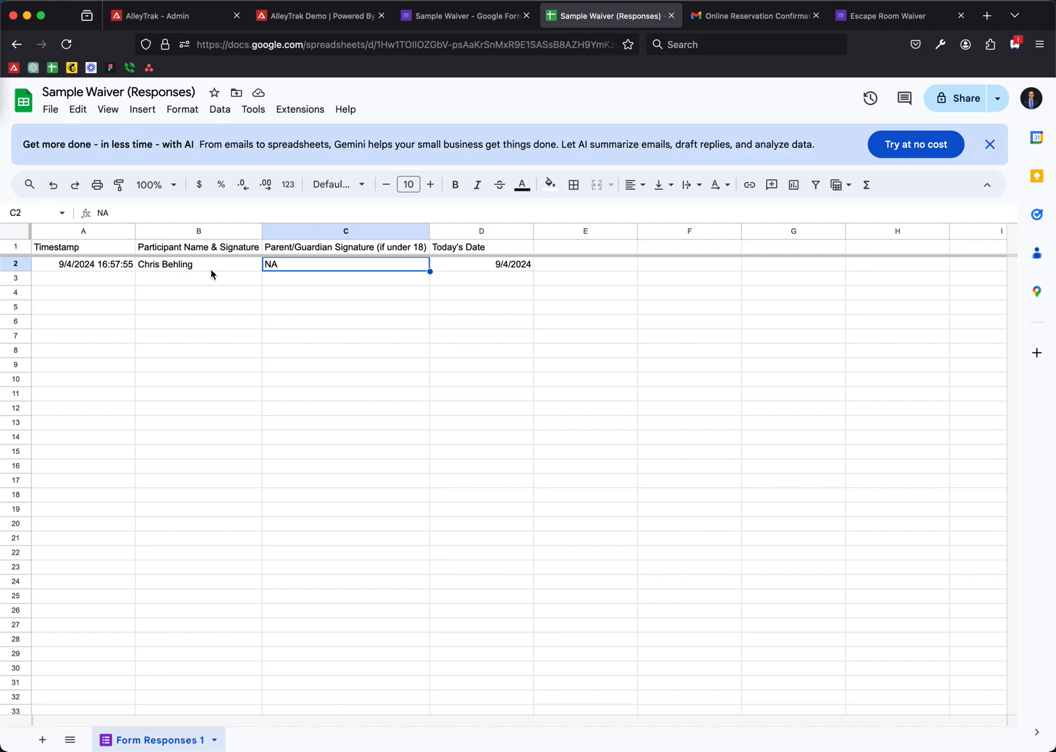
{"action": "left_click", "coordinate": [174, 15]}
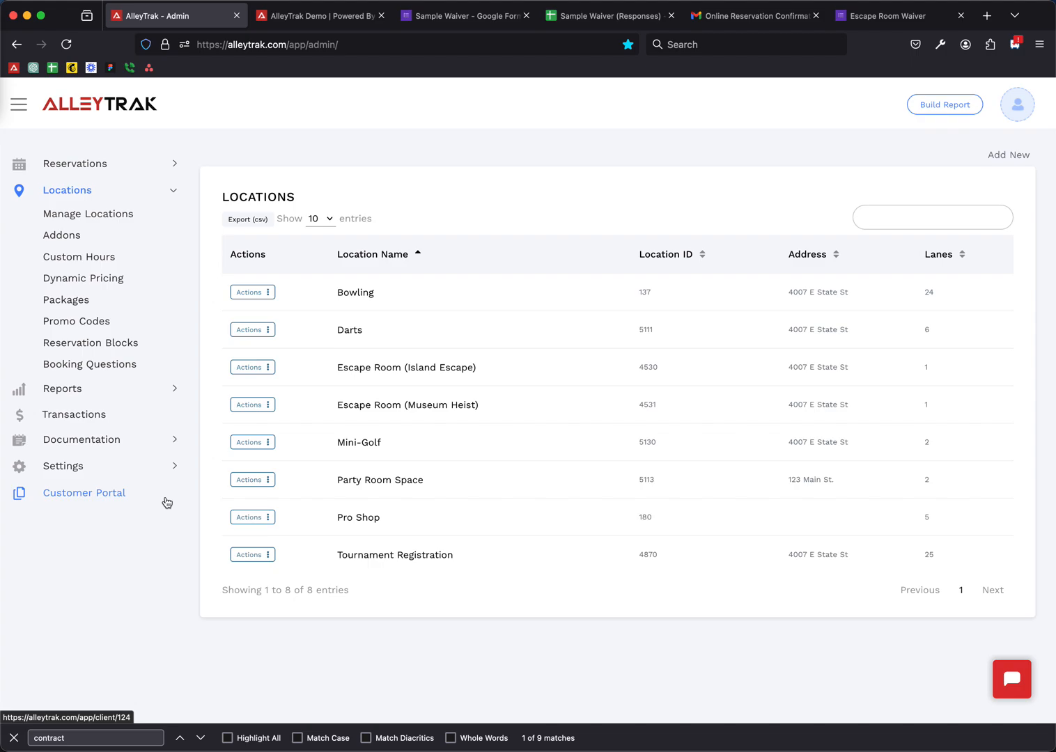
{"action": "left_click", "coordinate": [1008, 681]}
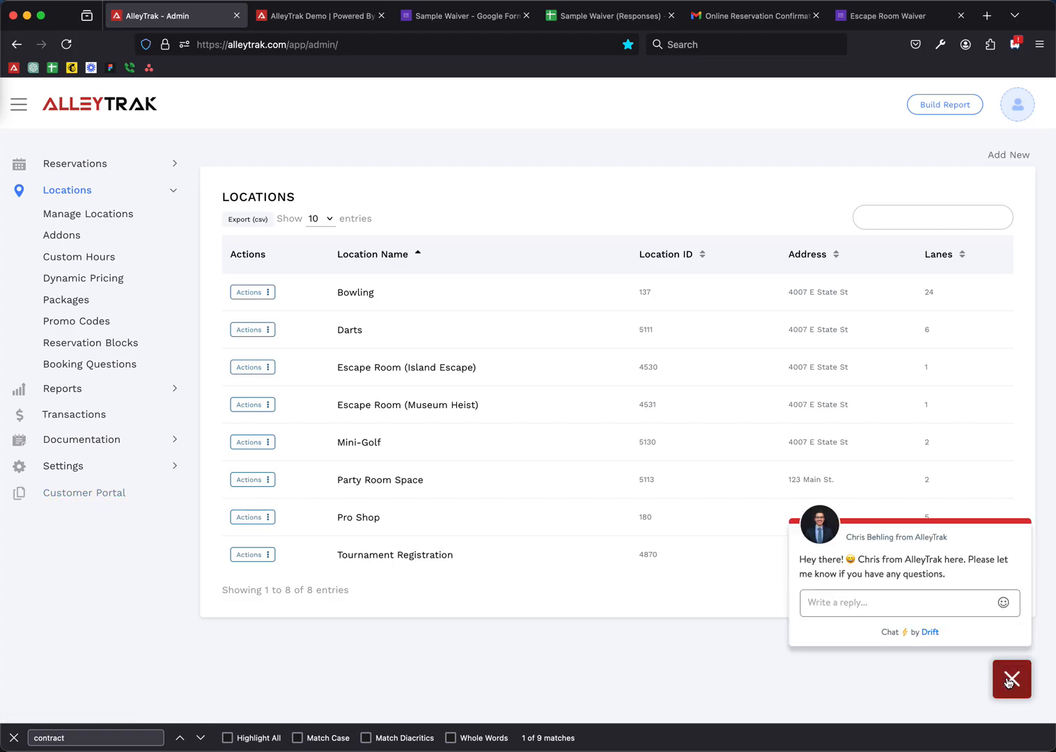
{"action": "left_click", "coordinate": [1009, 680]}
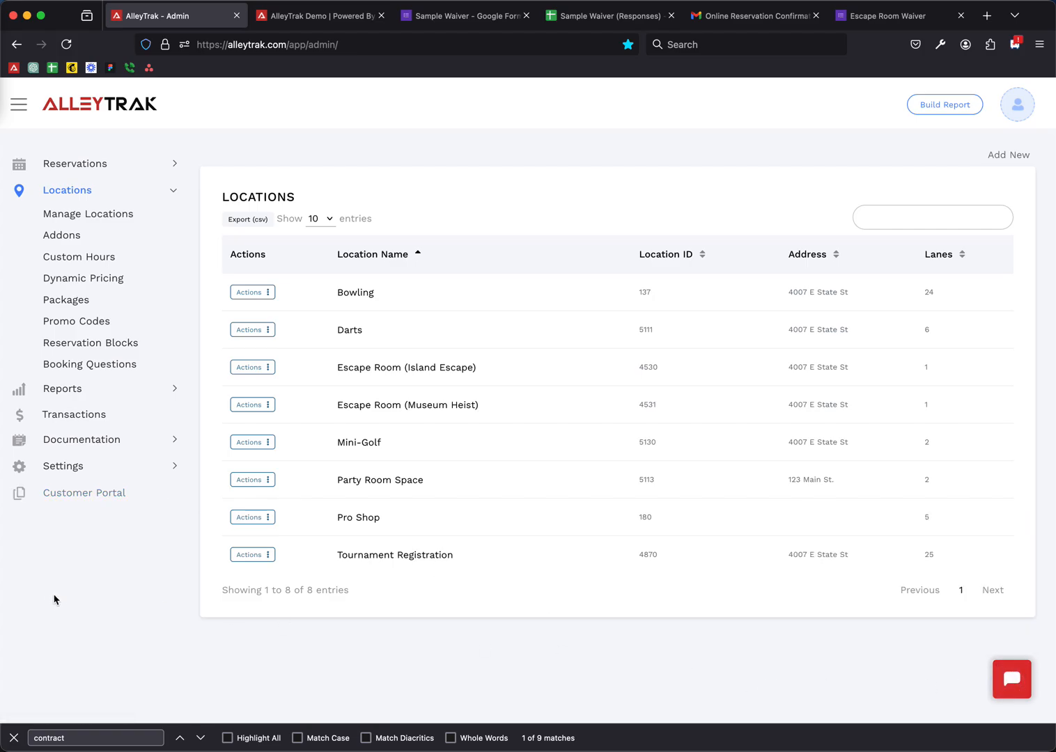